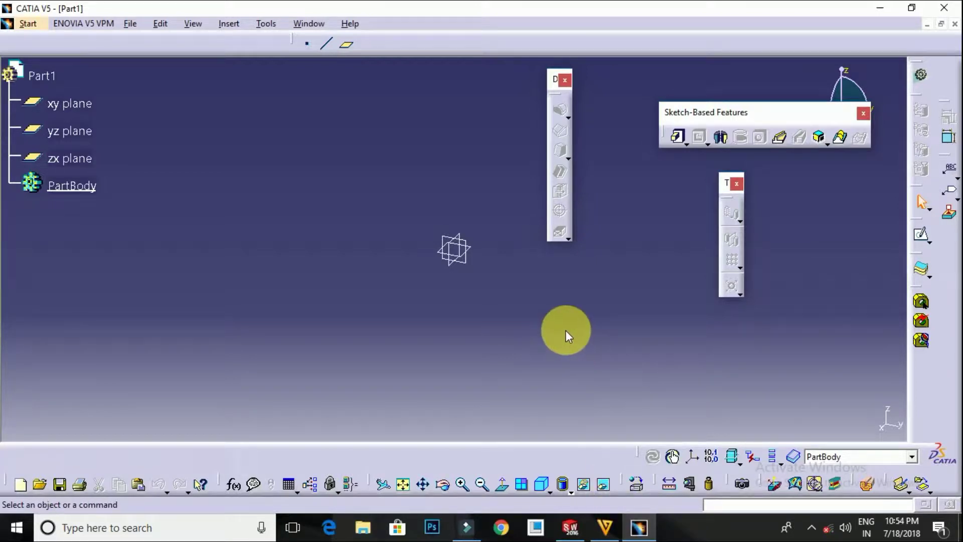
# Sketch an open spline on the yz plane, starting at the origin, arching over and curving back down to its end, and exit the sketch.
pyautogui.moveTo(705, 112); pyautogui.dragTo(662, 113)
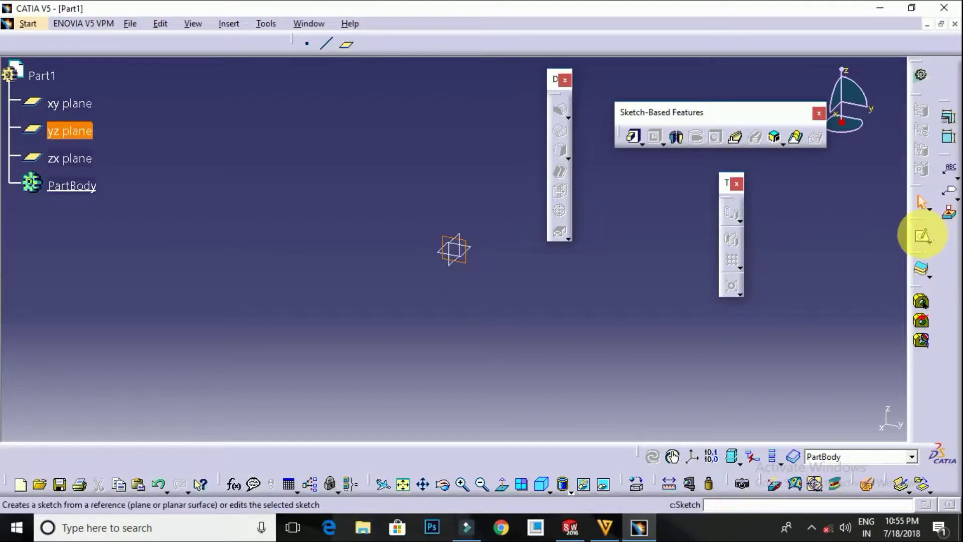
pyautogui.click(924, 236)
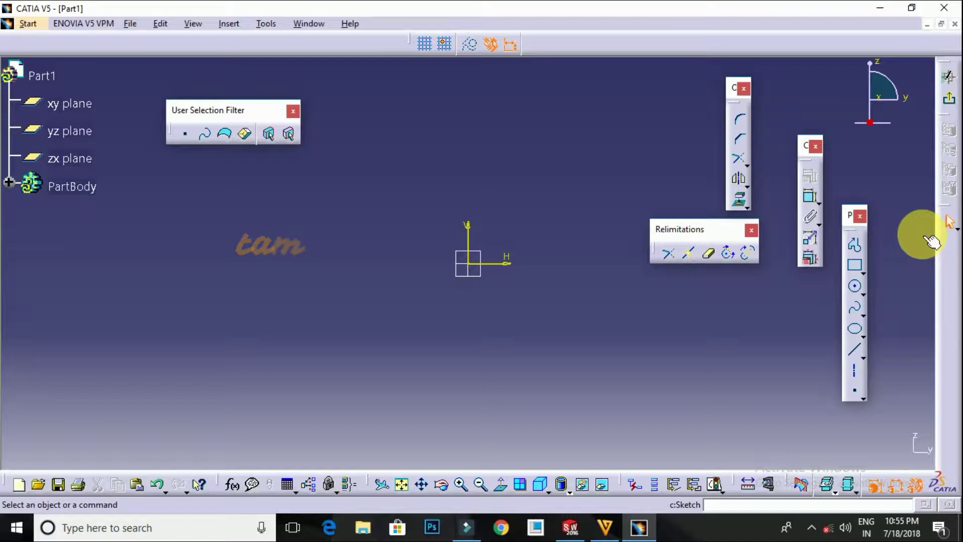
pyautogui.click(861, 312)
pyautogui.click(470, 267)
pyautogui.moveTo(575, 251); pyautogui.dragTo(338, 286, button='middle')
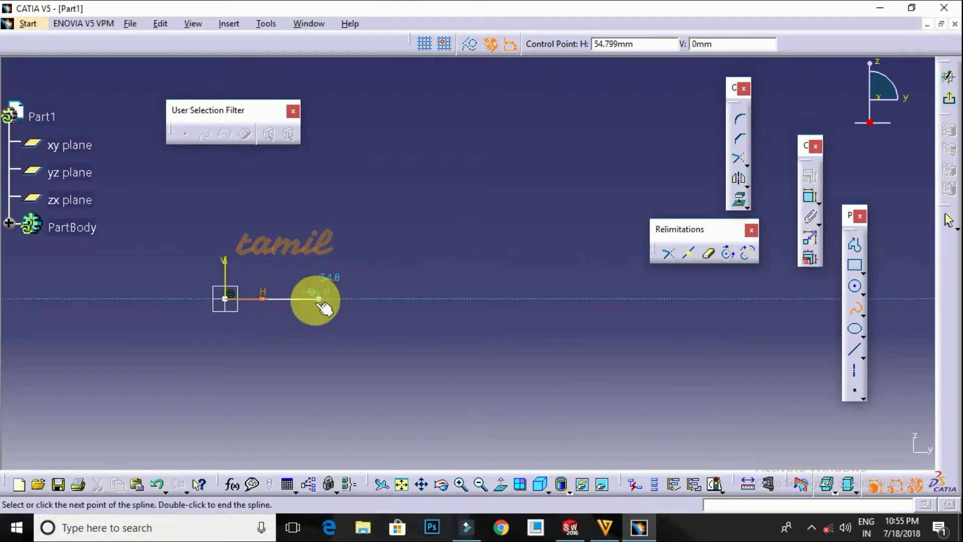
pyautogui.click(316, 273)
pyautogui.click(426, 201)
pyautogui.click(591, 215)
pyautogui.click(793, 292)
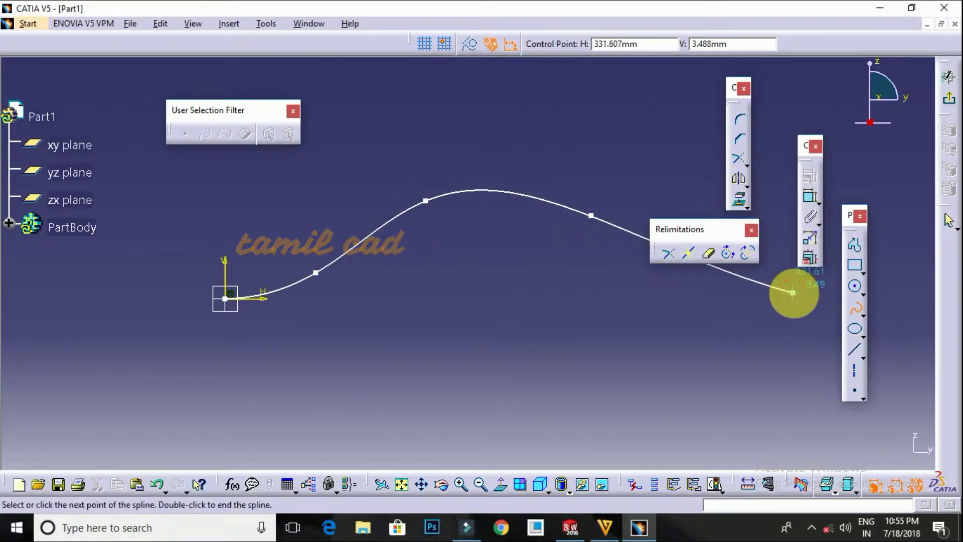
pyautogui.click(709, 384)
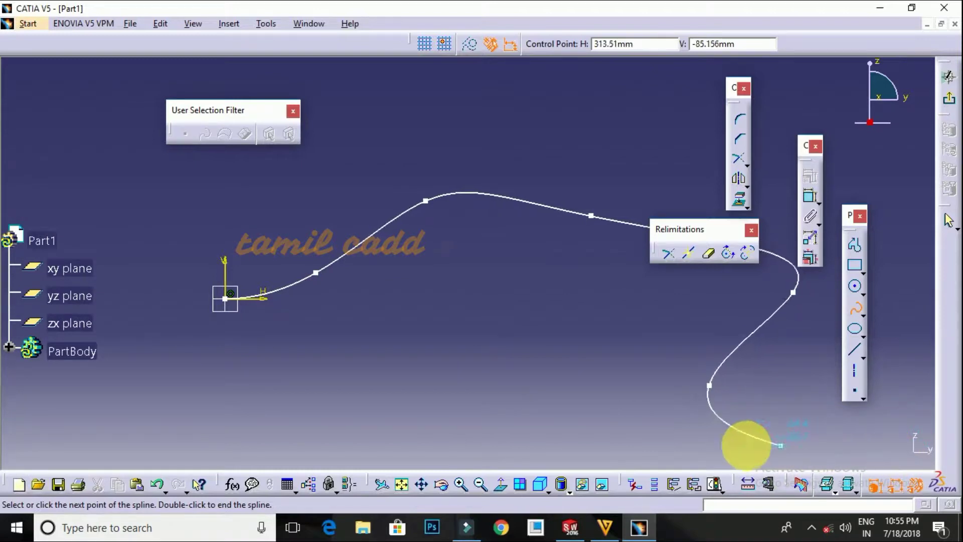
pyautogui.rightClick(612, 366)
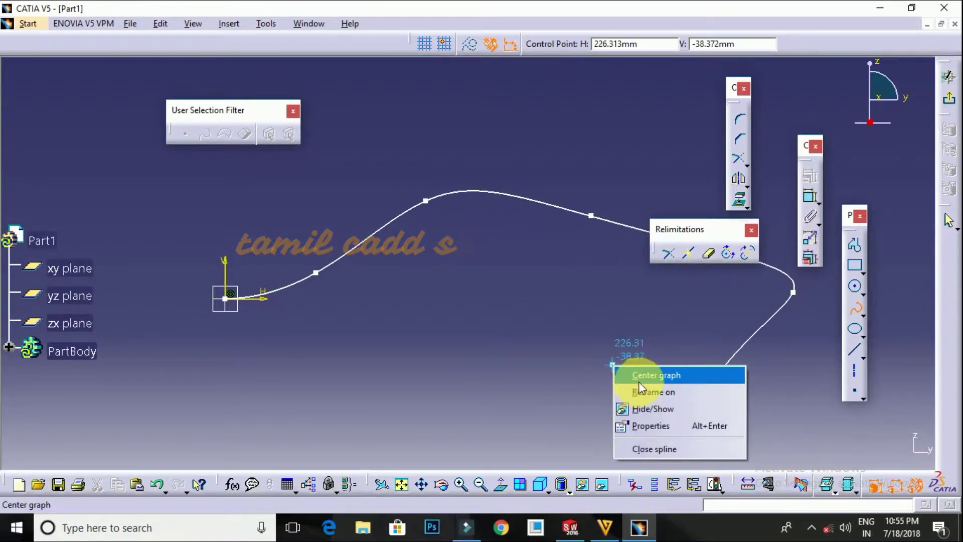
pyautogui.press('Escape')
pyautogui.press('Escape')
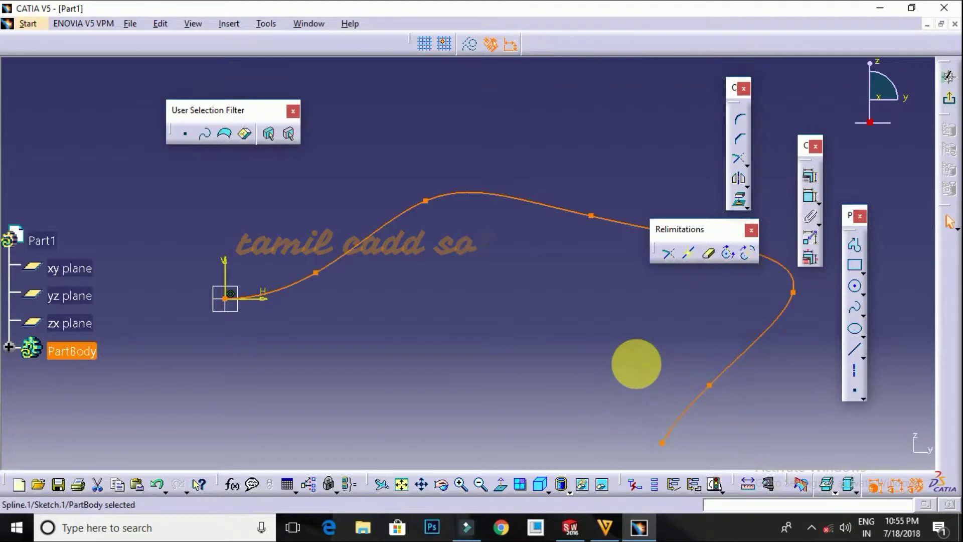
pyautogui.click(484, 314)
pyautogui.moveTo(451, 327)
pyautogui.mouseDown(button='middle')
pyautogui.moveTo(556, 318)
pyautogui.moveTo(488, 331)
pyautogui.moveTo(406, 256)
pyautogui.moveTo(477, 292)
pyautogui.moveTo(470, 359)
pyautogui.moveTo(523, 308)
pyautogui.mouseUp(button='middle')
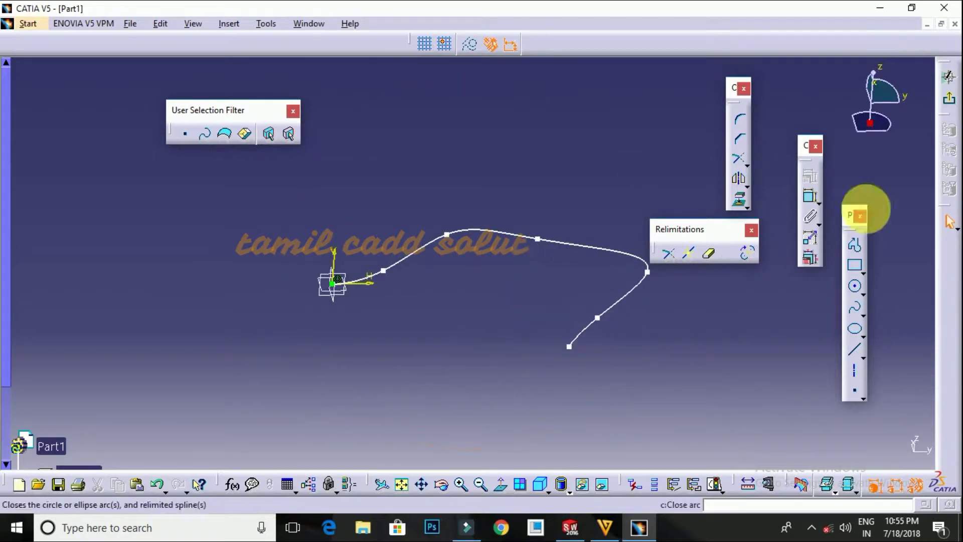
pyautogui.click(950, 101)
# Create a reference plane of type Normal to curve on the spline sketch, located at the spline's free end vertex.
pyautogui.moveTo(432, 299)
pyautogui.mouseDown(button='middle')
pyautogui.moveTo(448, 149)
pyautogui.moveTo(445, 273)
pyautogui.moveTo(482, 149)
pyautogui.mouseUp(button='middle')
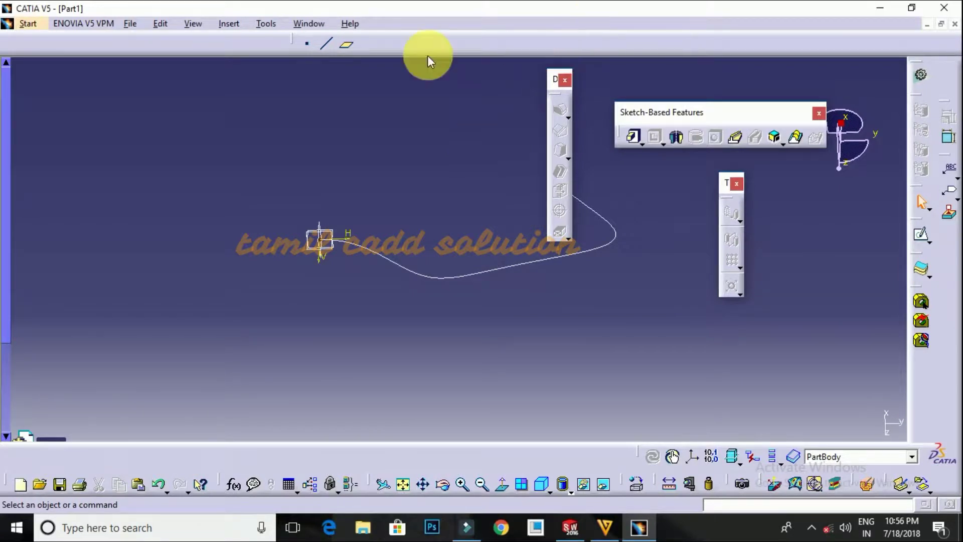
pyautogui.click(346, 48)
pyautogui.moveTo(422, 188)
pyautogui.mouseDown(button='middle')
pyautogui.moveTo(318, 187)
pyautogui.moveTo(361, 193)
pyautogui.moveTo(370, 273)
pyautogui.moveTo(438, 215)
pyautogui.moveTo(442, 194)
pyautogui.mouseUp(button='middle')
pyautogui.click(446, 198)
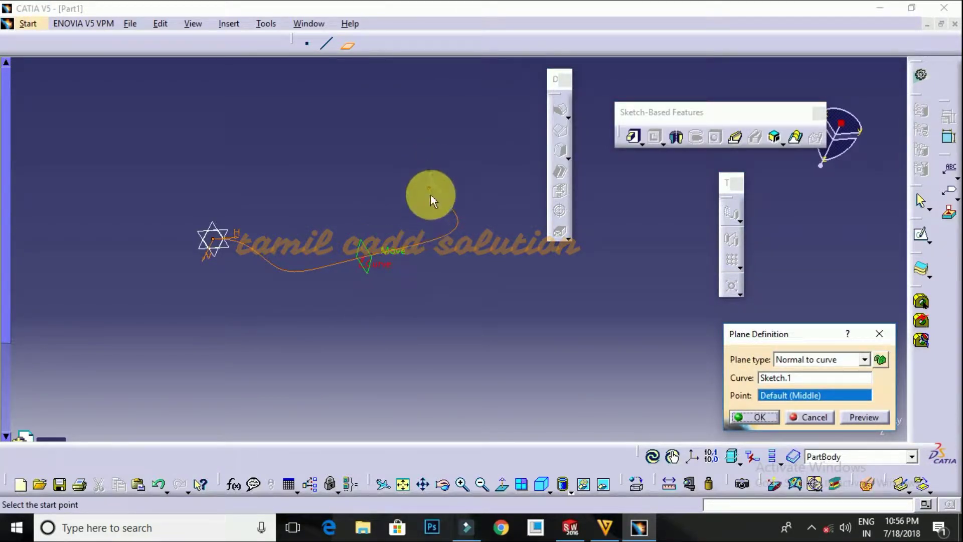
pyautogui.click(436, 181)
pyautogui.moveTo(440, 192); pyautogui.dragTo(397, 411, button='middle')
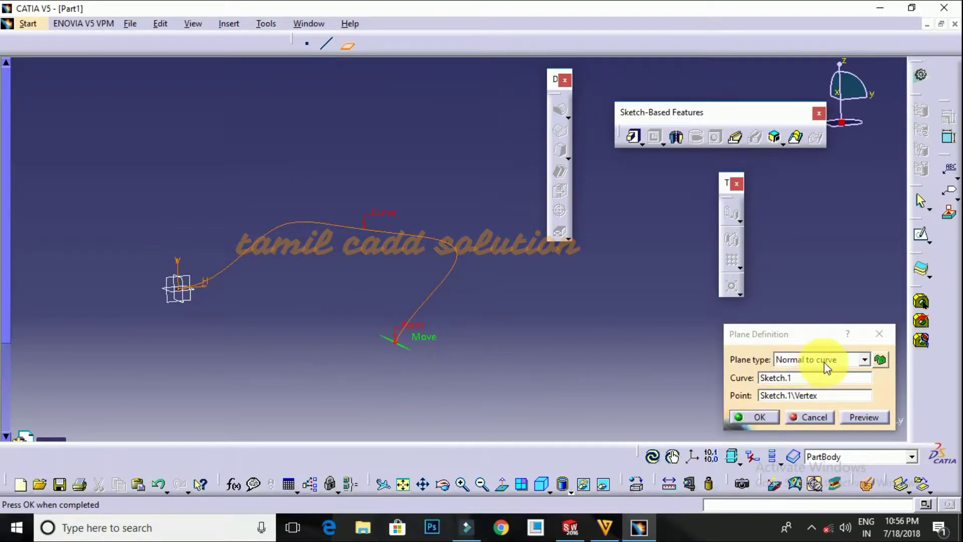
pyautogui.click(864, 359)
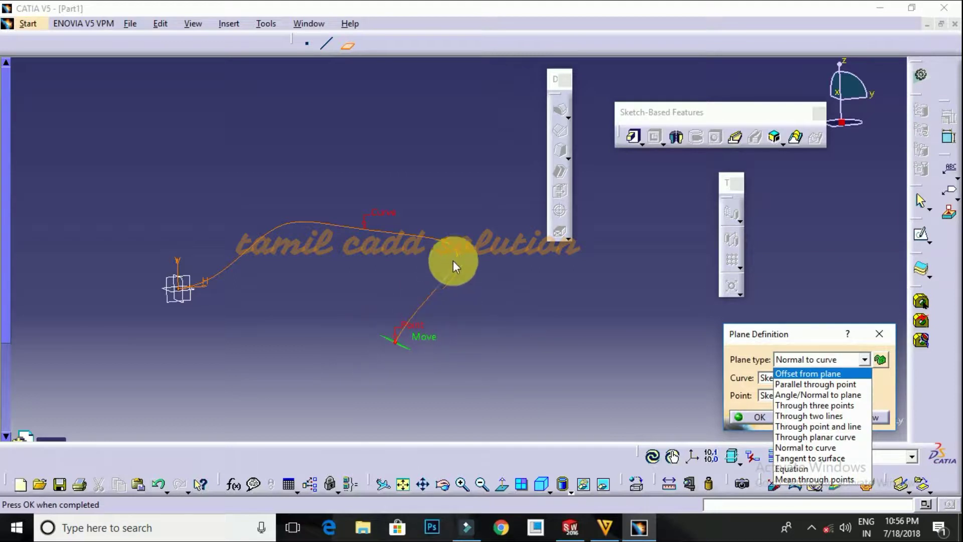
pyautogui.click(881, 361)
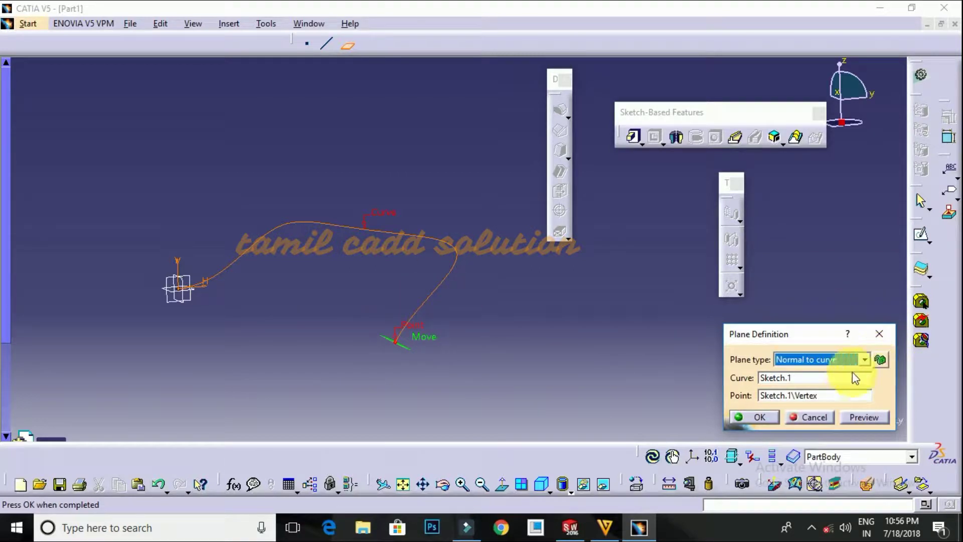
pyautogui.click(758, 418)
# Start a positioned sketch on the new plane, with a Projection point origin at the spline's end vertex and the H direction reversed.
pyautogui.moveTo(451, 388); pyautogui.dragTo(421, 256, button='middle')
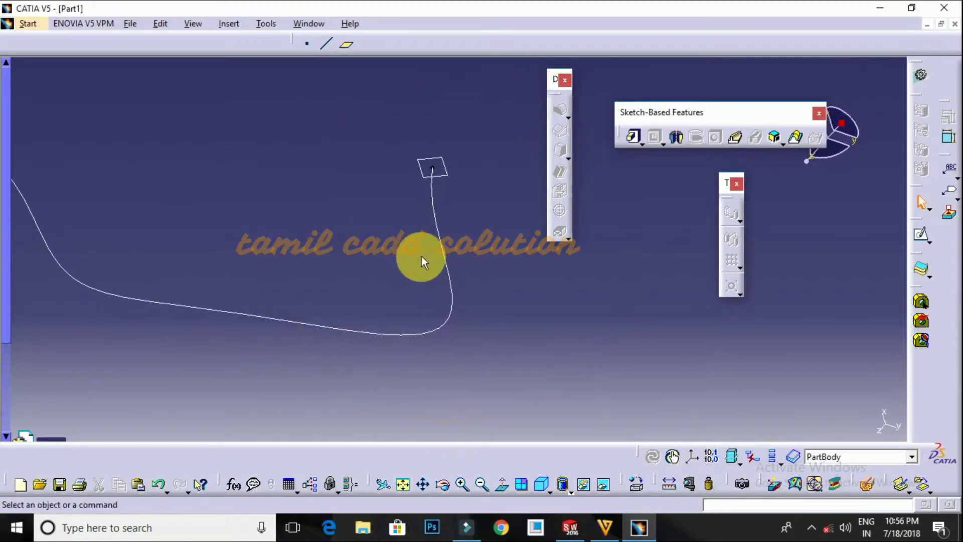
pyautogui.moveTo(413, 204)
pyautogui.mouseDown(button='middle')
pyautogui.moveTo(386, 284)
pyautogui.moveTo(178, 200)
pyautogui.mouseUp(button='middle')
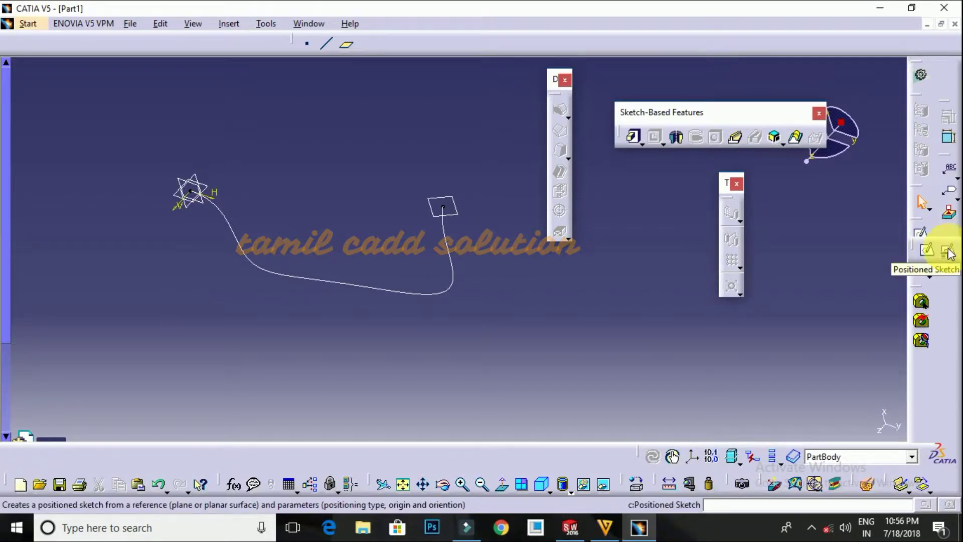
pyautogui.click(948, 251)
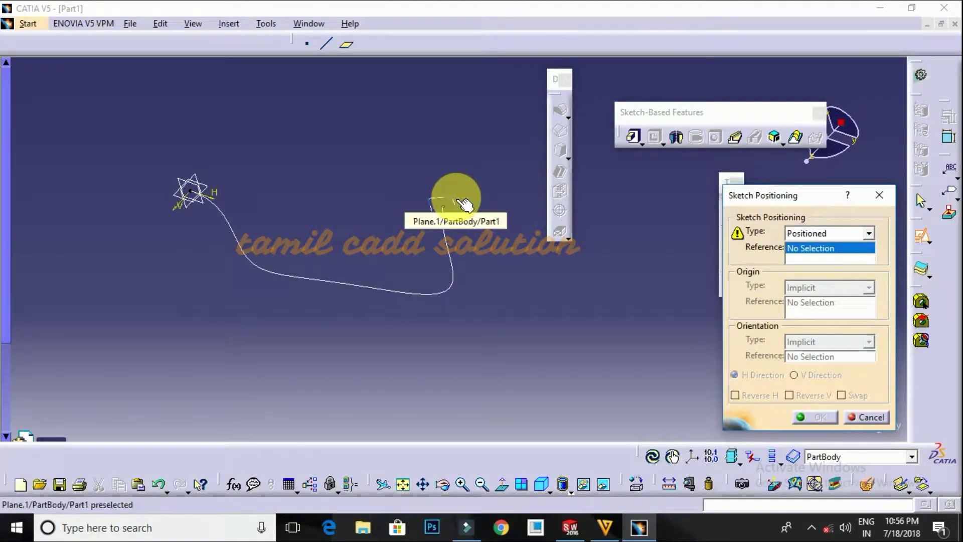
pyautogui.click(451, 200)
pyautogui.moveTo(425, 219); pyautogui.dragTo(677, 262, button='middle')
pyautogui.click(822, 287)
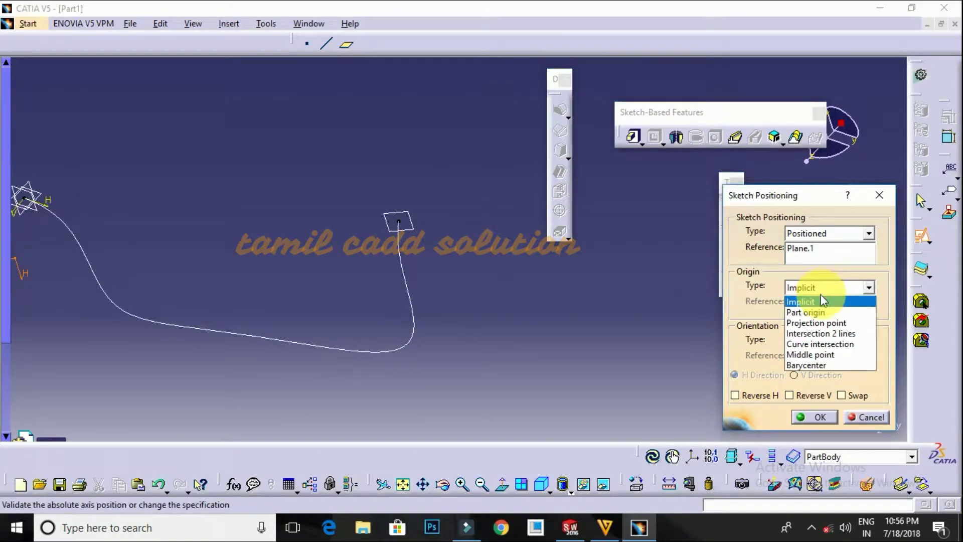
pyautogui.click(822, 323)
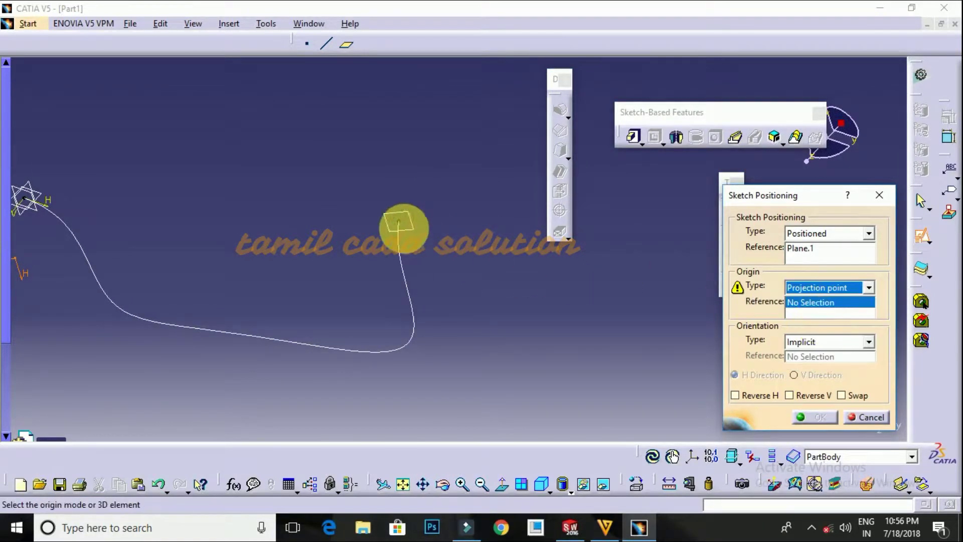
pyautogui.click(405, 221)
pyautogui.moveTo(402, 221)
pyautogui.mouseDown(button='middle')
pyautogui.moveTo(422, 234)
pyautogui.moveTo(433, 220)
pyautogui.moveTo(323, 265)
pyautogui.moveTo(251, 329)
pyautogui.moveTo(462, 282)
pyautogui.moveTo(644, 318)
pyautogui.moveTo(428, 370)
pyautogui.moveTo(486, 226)
pyautogui.moveTo(394, 290)
pyautogui.moveTo(401, 258)
pyautogui.mouseUp(button='middle')
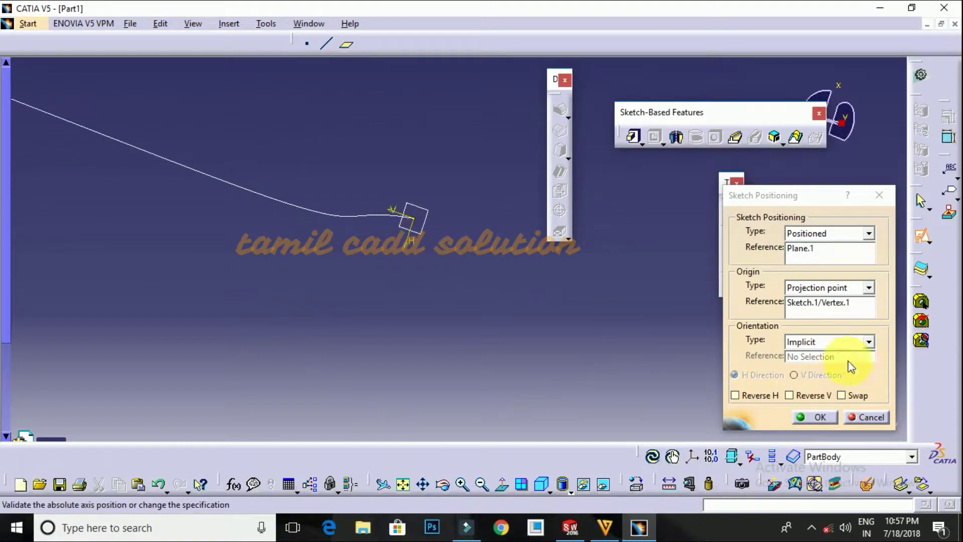
pyautogui.click(735, 396)
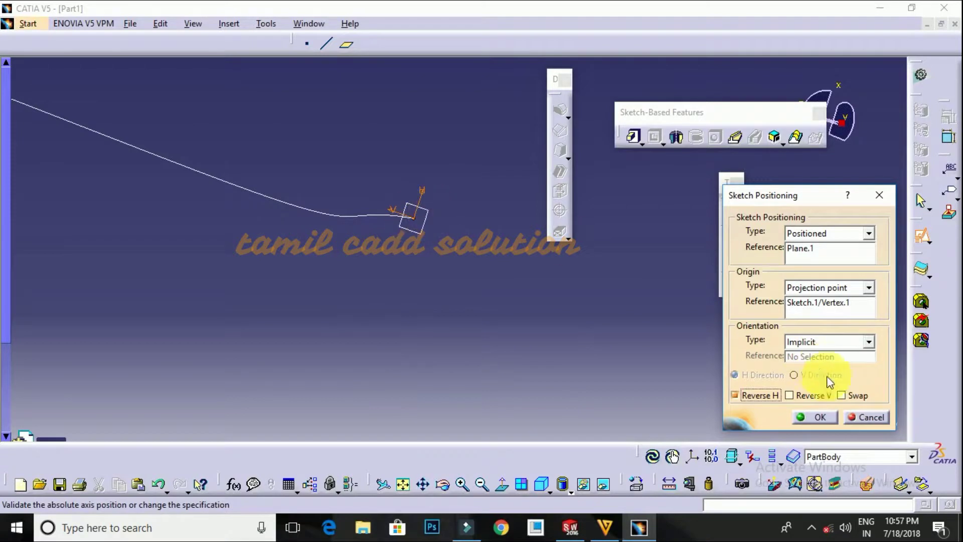
pyautogui.click(812, 418)
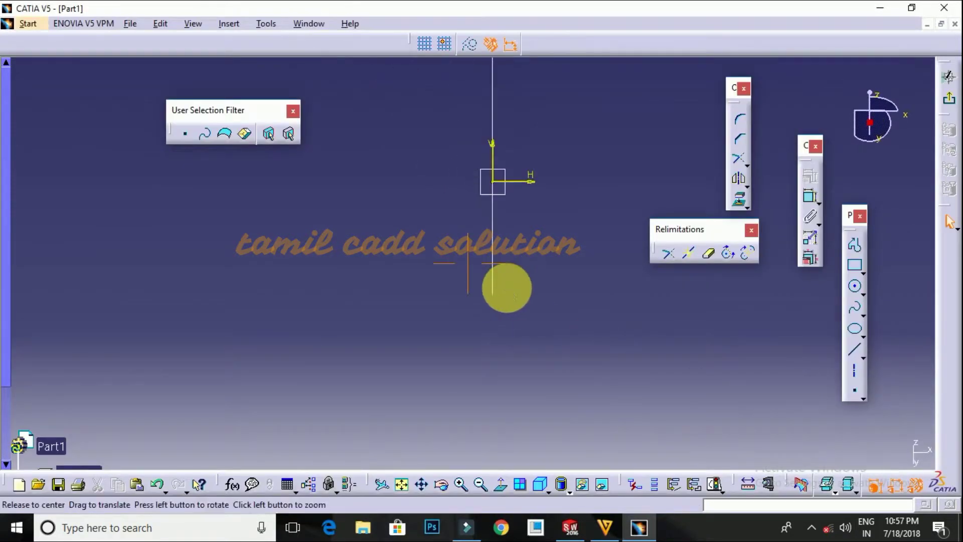
# Draw a small circle centred on the sketch origin at the spline's end and exit the sketch.
pyautogui.moveTo(534, 233); pyautogui.dragTo(481, 303, button='middle')
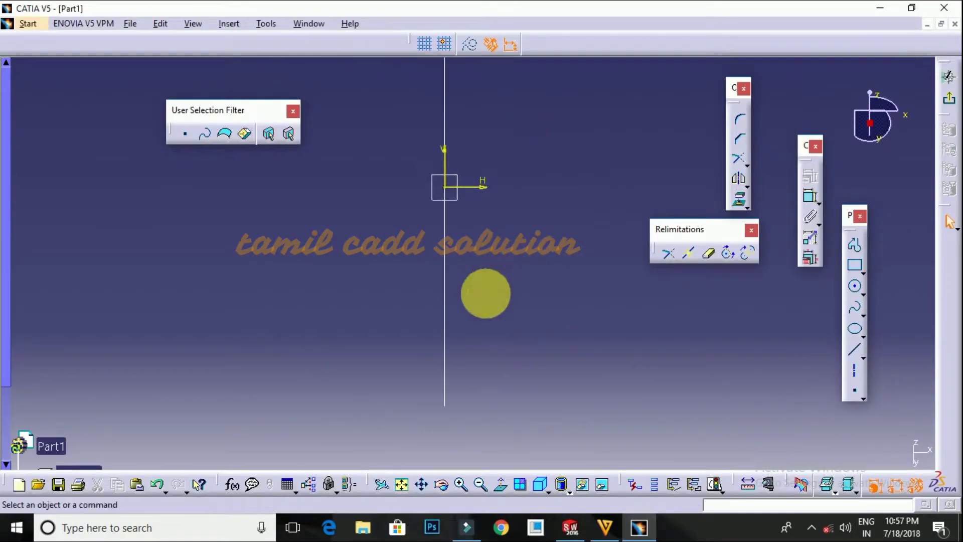
pyautogui.click(856, 286)
pyautogui.click(450, 191)
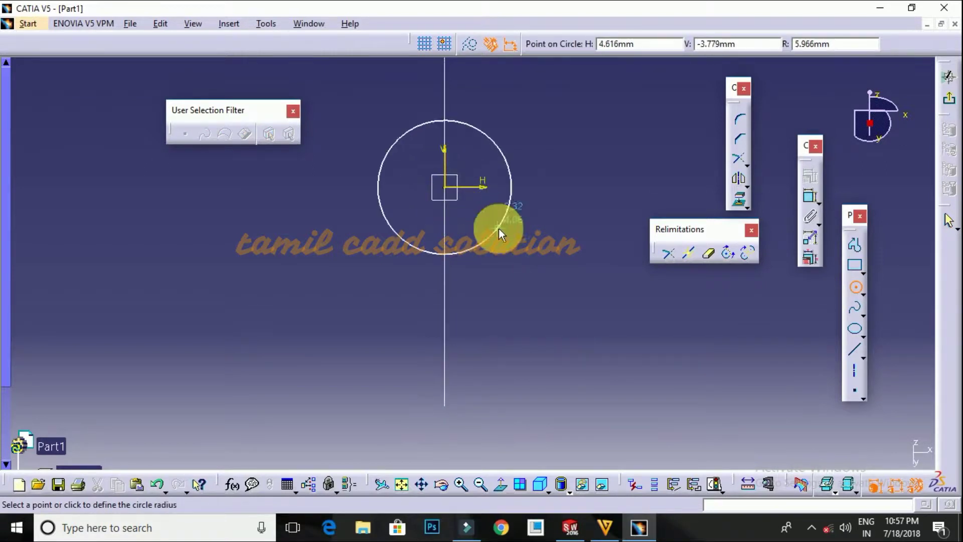
pyautogui.click(468, 191)
pyautogui.moveTo(469, 215)
pyautogui.mouseDown(button='middle')
pyautogui.moveTo(469, 262)
pyautogui.moveTo(549, 286)
pyautogui.moveTo(541, 340)
pyautogui.moveTo(552, 346)
pyautogui.mouseUp(button='middle')
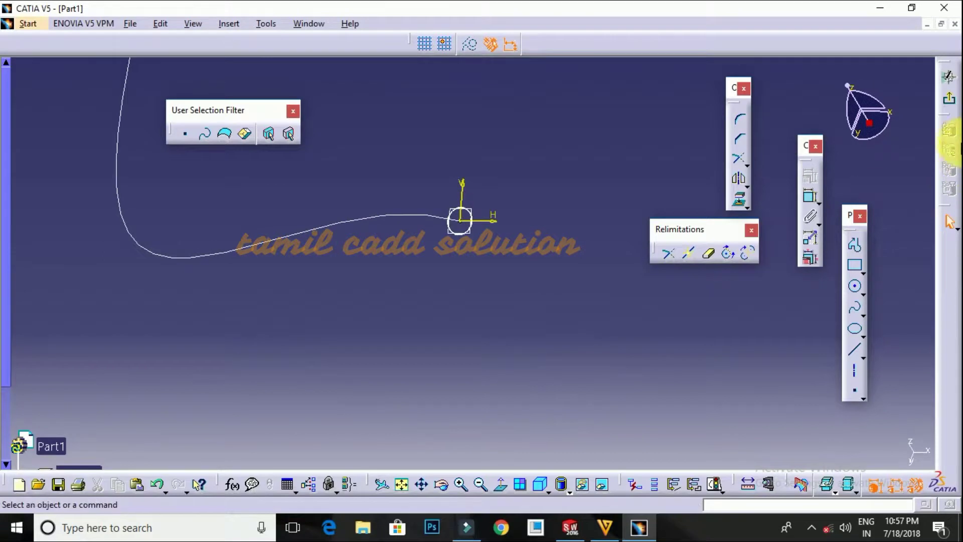
pyautogui.click(948, 83)
# Create a rib with the circle sketch as profile and the spline as center curve, using Keep angle profile control.
pyautogui.moveTo(516, 300)
pyautogui.mouseDown(button='middle')
pyautogui.moveTo(522, 269)
pyautogui.moveTo(592, 219)
pyautogui.mouseUp(button='middle')
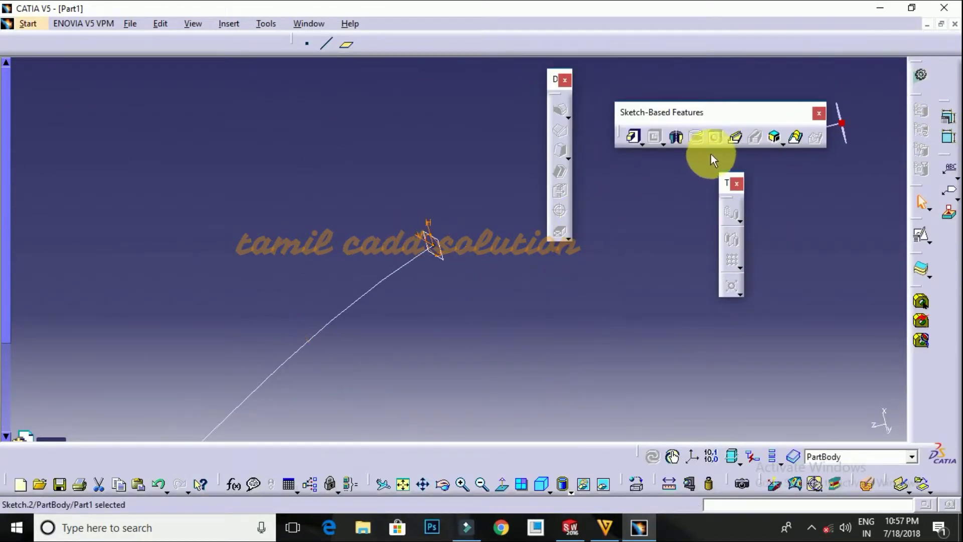
pyautogui.click(734, 139)
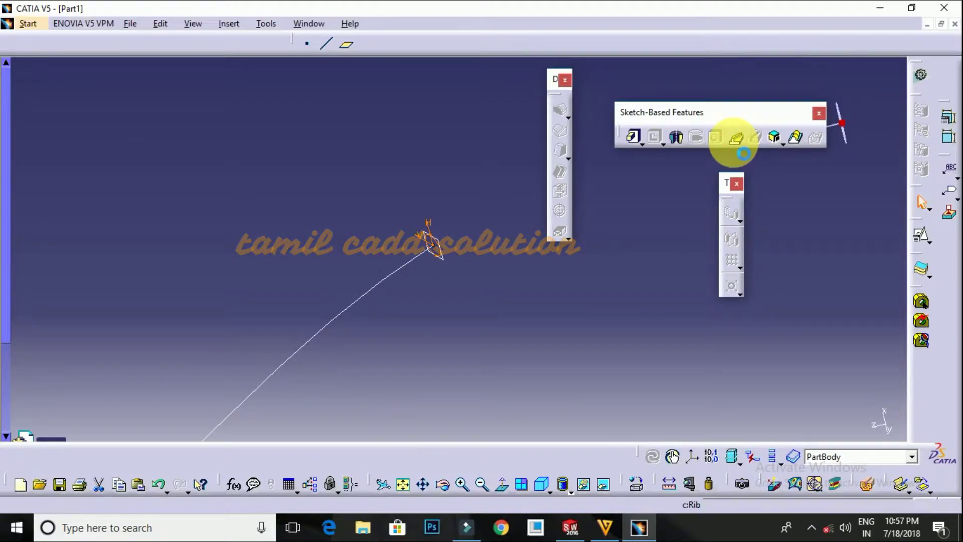
pyautogui.moveTo(467, 325)
pyautogui.mouseDown(button='middle')
pyautogui.moveTo(447, 308)
pyautogui.moveTo(457, 340)
pyautogui.moveTo(477, 297)
pyautogui.mouseUp(button='middle')
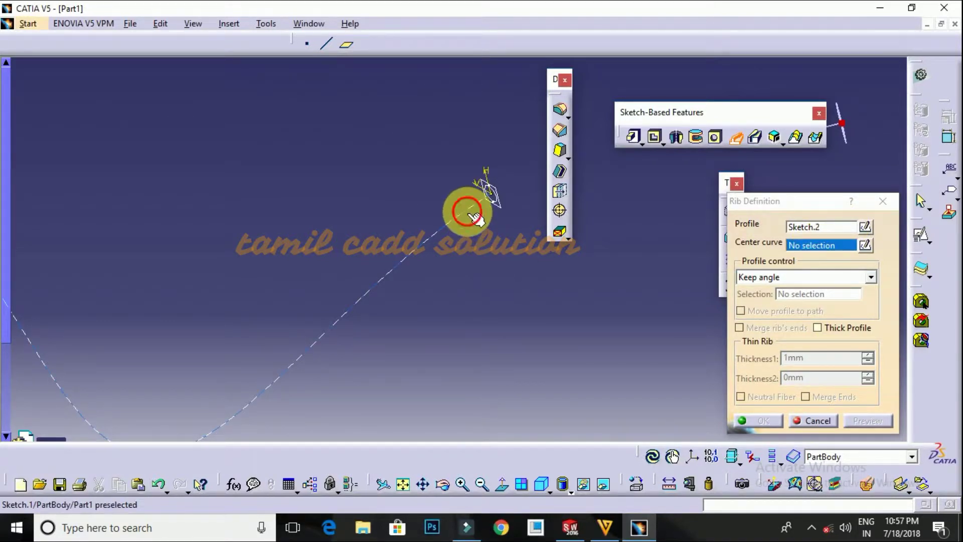
pyautogui.click(467, 234)
pyautogui.moveTo(445, 302); pyautogui.dragTo(357, 213, button='middle')
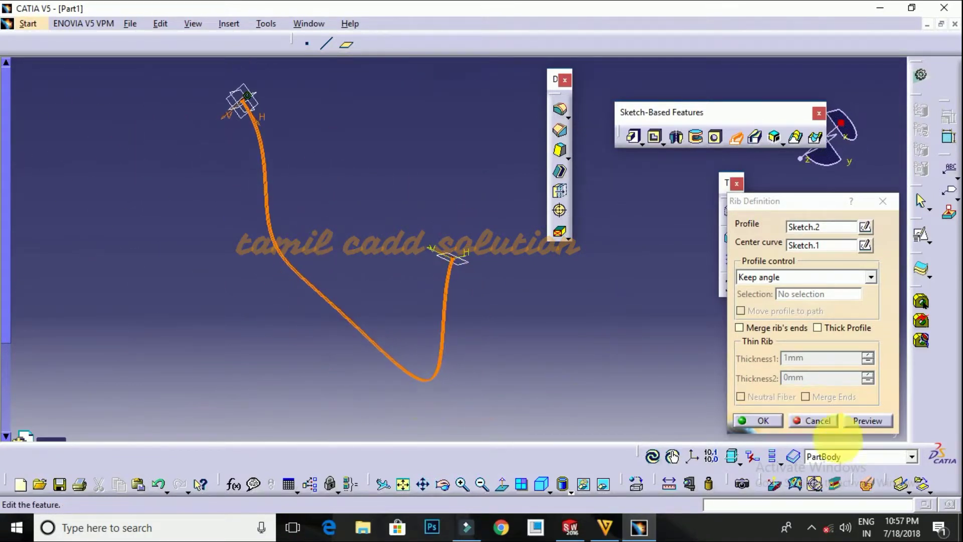
pyautogui.click(862, 420)
pyautogui.keyDown('ctrl'); pyautogui.moveTo(402, 273); pyautogui.dragTo(425, 307, button='middle'); pyautogui.keyUp('ctrl')
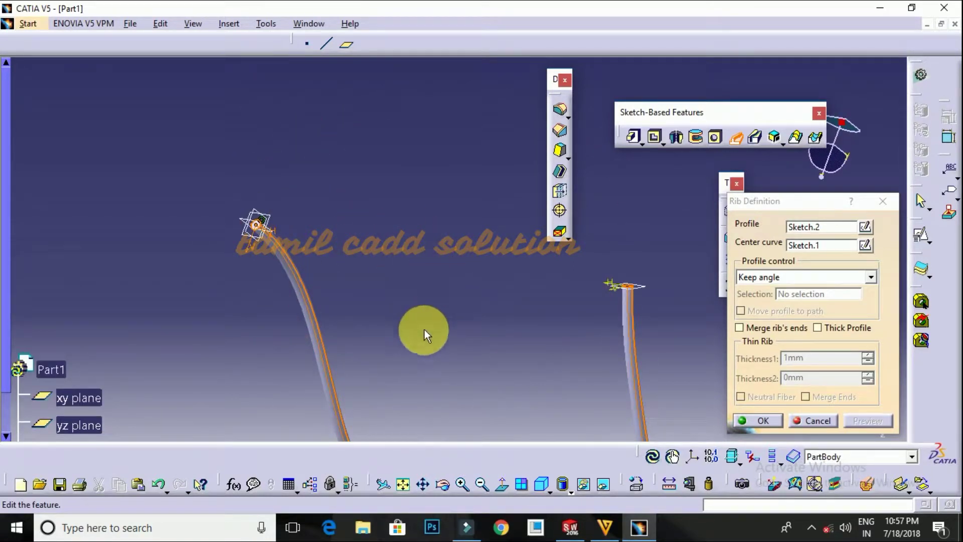
pyautogui.moveTo(486, 347); pyautogui.dragTo(453, 262, button='middle')
pyautogui.click(760, 416)
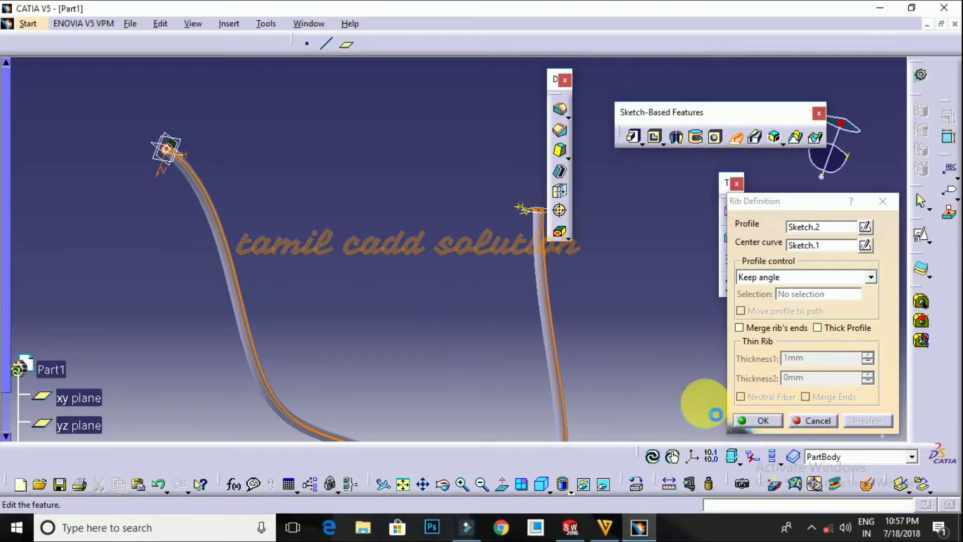
pyautogui.moveTo(415, 235); pyautogui.dragTo(402, 370, button='middle')
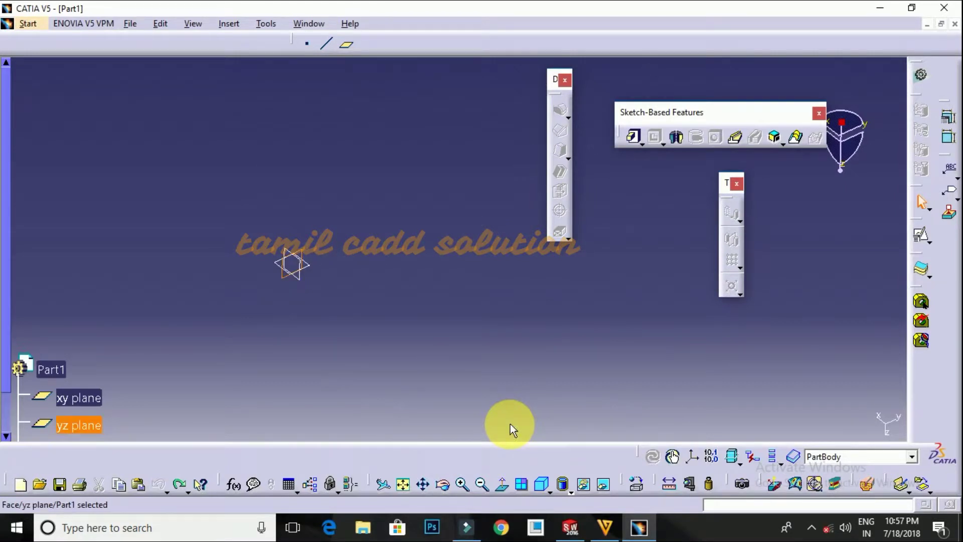
# Sketch a new open spline from the origin on the yz plane and exit the sketch.
pyautogui.click(923, 238)
pyautogui.click(880, 196)
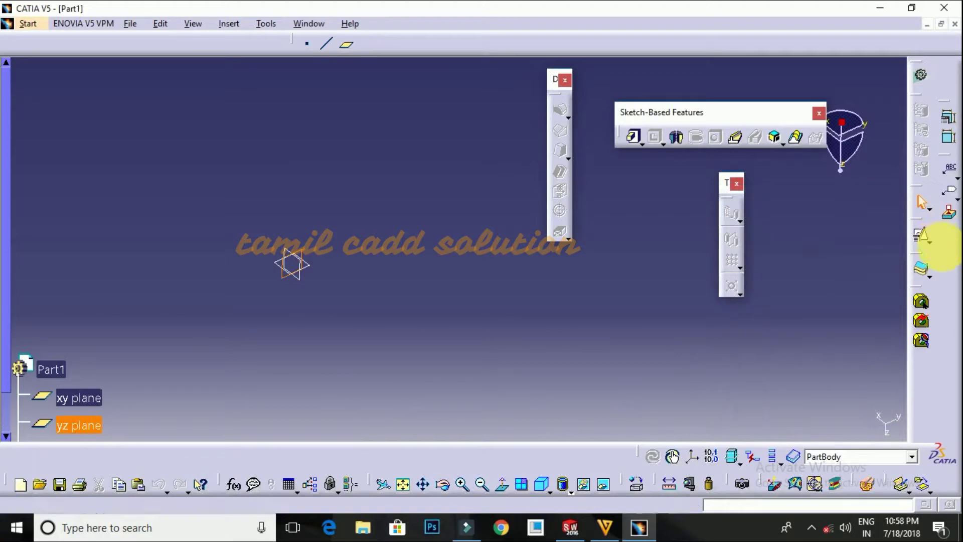
pyautogui.click(928, 253)
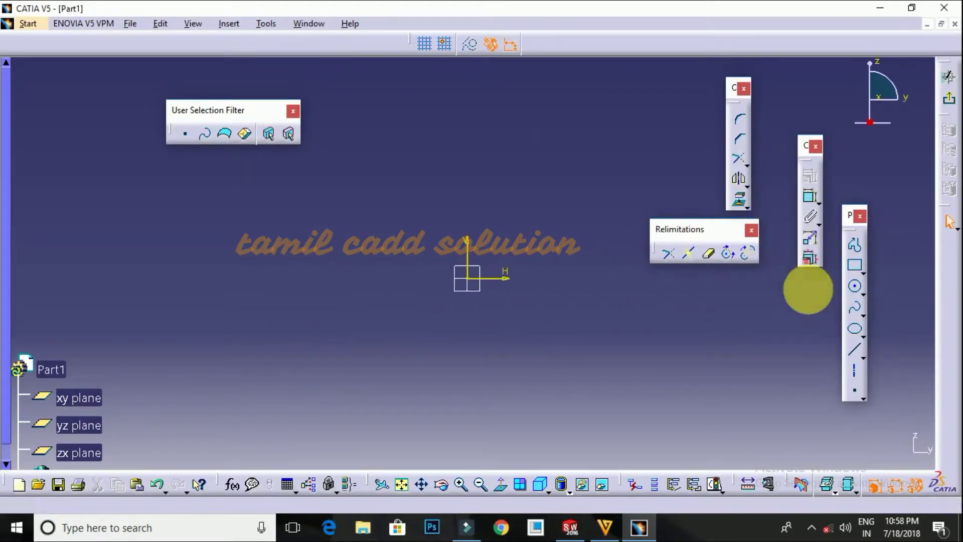
pyautogui.click(467, 278)
pyautogui.click(568, 226)
pyautogui.click(707, 304)
pyautogui.click(948, 99)
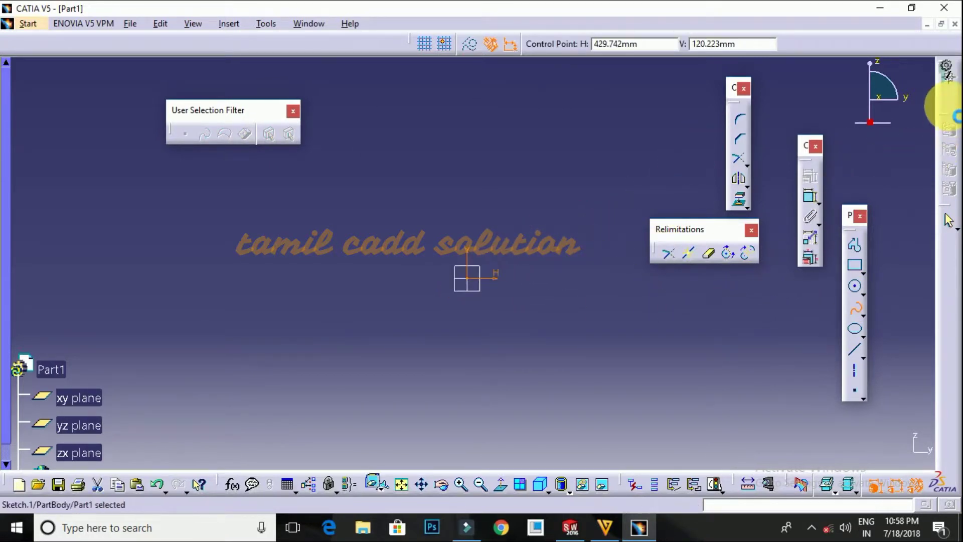
pyautogui.click(877, 259)
# Create a reference plane of type Normal to curve on the spline sketch, through the spline's far end vertex.
pyautogui.click(356, 45)
pyautogui.click(441, 245)
pyautogui.click(584, 280)
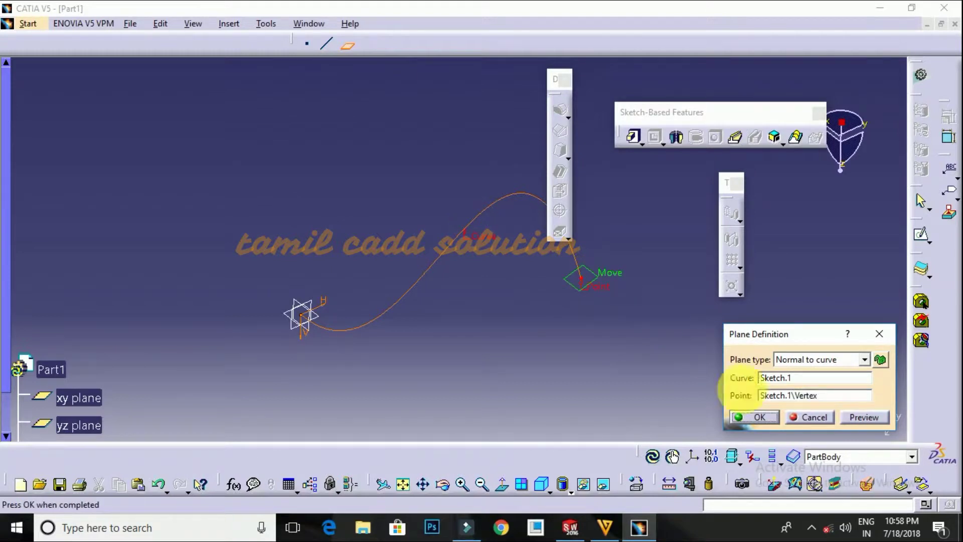
pyautogui.click(759, 417)
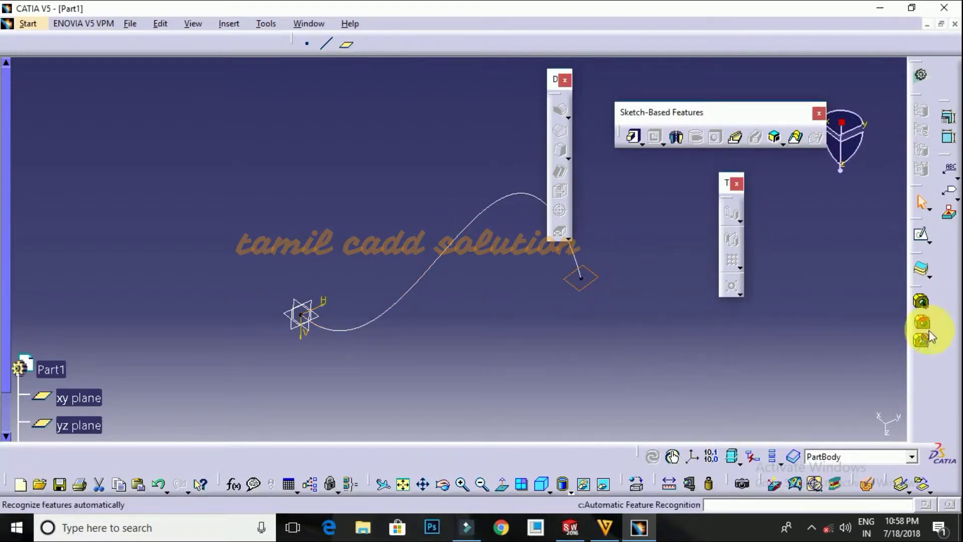
# Start a sketch on the new plane and draw a small Centered Rectangle beside the spline's end point.
pyautogui.click(920, 228)
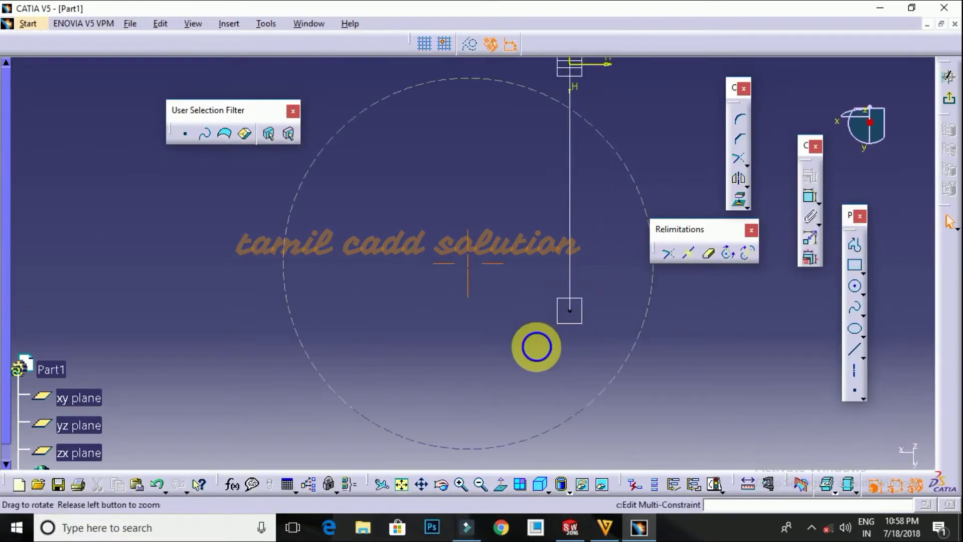
pyautogui.moveTo(489, 300)
pyautogui.mouseDown(button='middle')
pyautogui.moveTo(481, 297)
pyautogui.moveTo(494, 309)
pyautogui.mouseUp(button='middle')
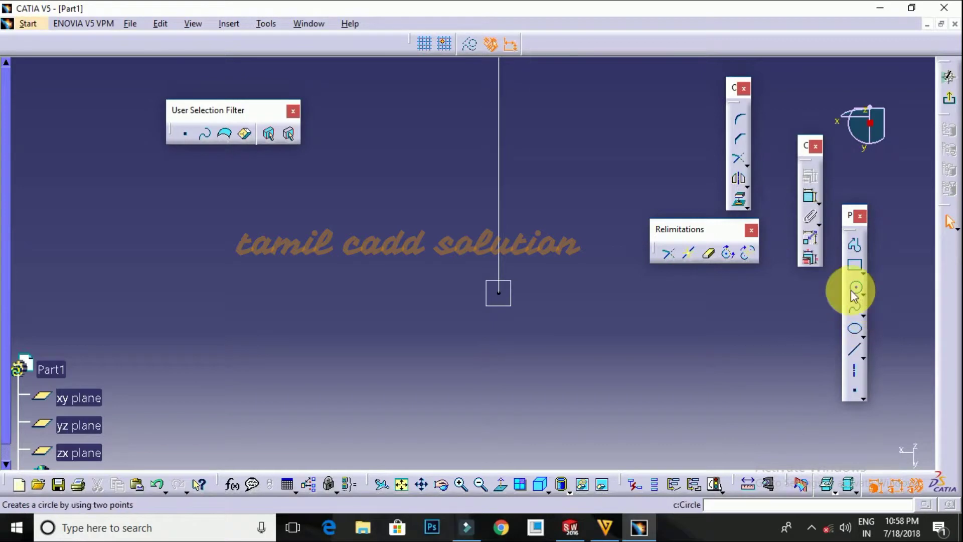
pyautogui.click(862, 271)
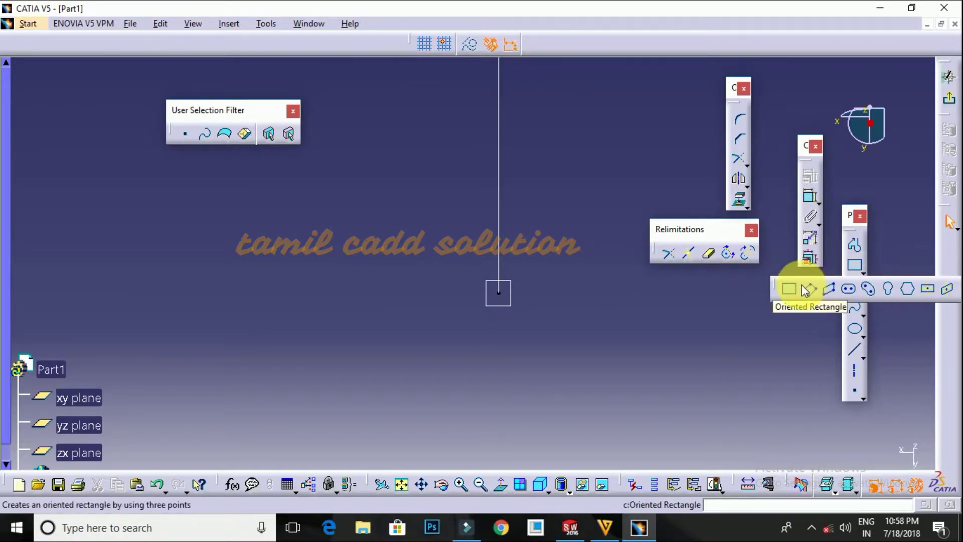
pyautogui.click(927, 290)
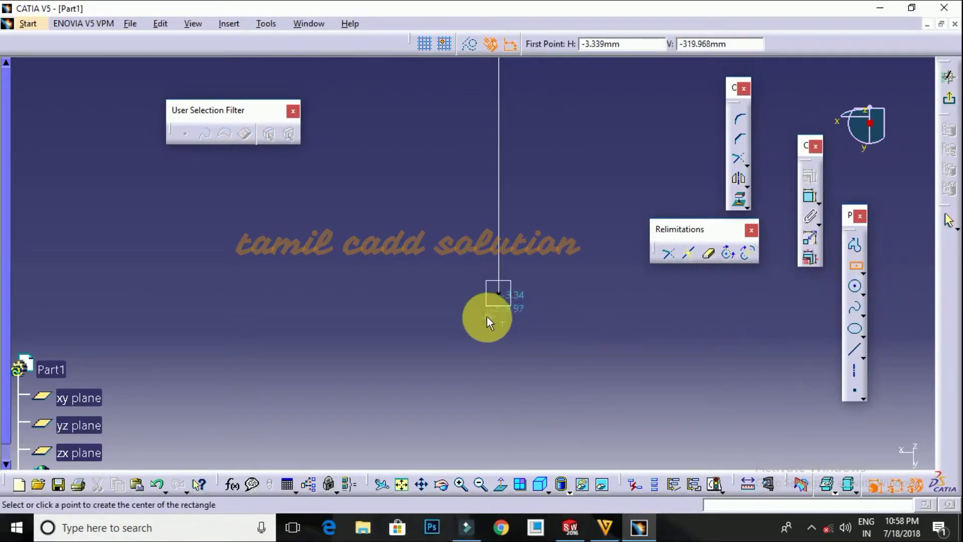
pyautogui.click(534, 322)
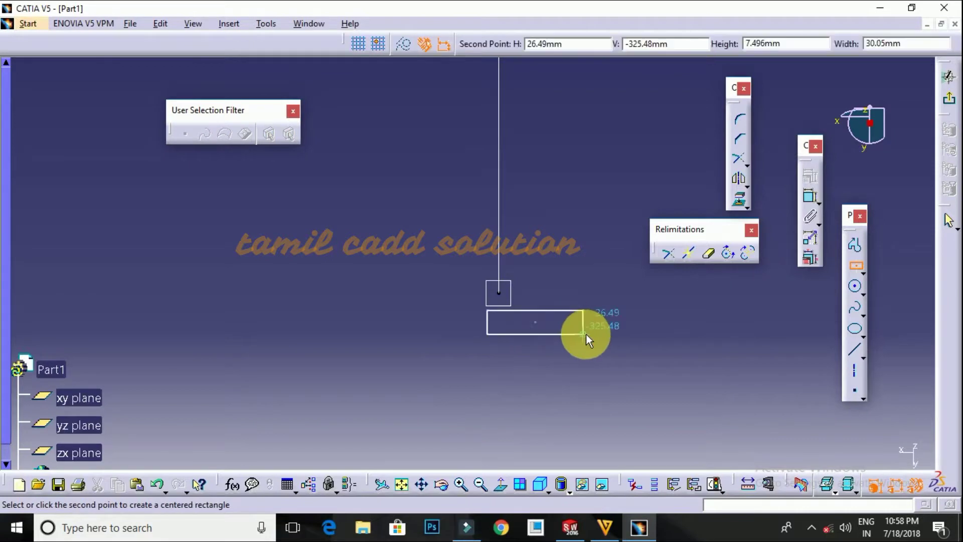
pyautogui.click(556, 337)
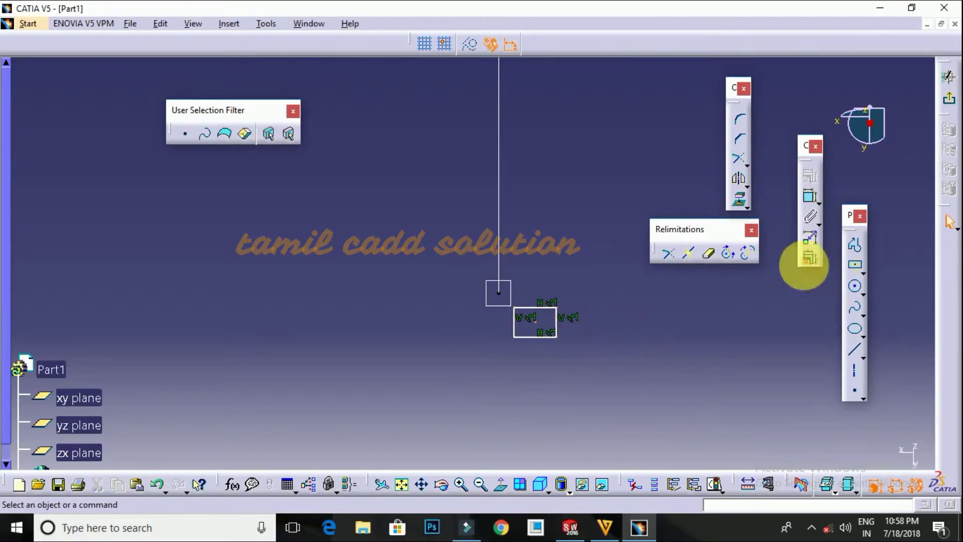
# Constrain the rectangle's centre point to be coincident with the spline's end point.
pyautogui.click(810, 196)
pyautogui.click(512, 302)
pyautogui.click(532, 325)
pyautogui.rightClick(477, 380)
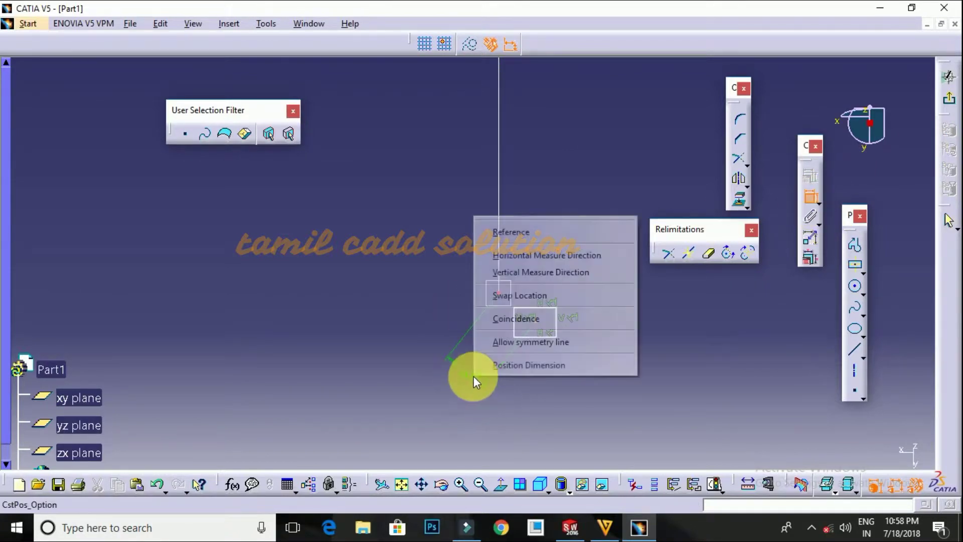
pyautogui.click(520, 317)
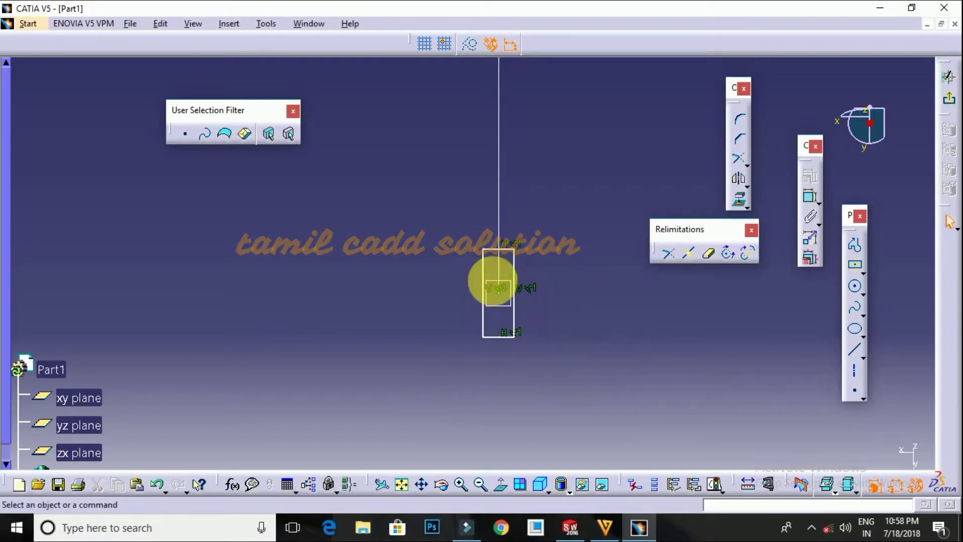
# Reshape the rectangle around the spline's end so it is slightly wider than tall, and exit the sketch.
pyautogui.moveTo(495, 269)
pyautogui.mouseDown(button='middle')
pyautogui.moveTo(507, 215)
pyautogui.moveTo(510, 226)
pyautogui.mouseUp(button='middle')
pyautogui.moveTo(514, 236); pyautogui.dragTo(516, 292)
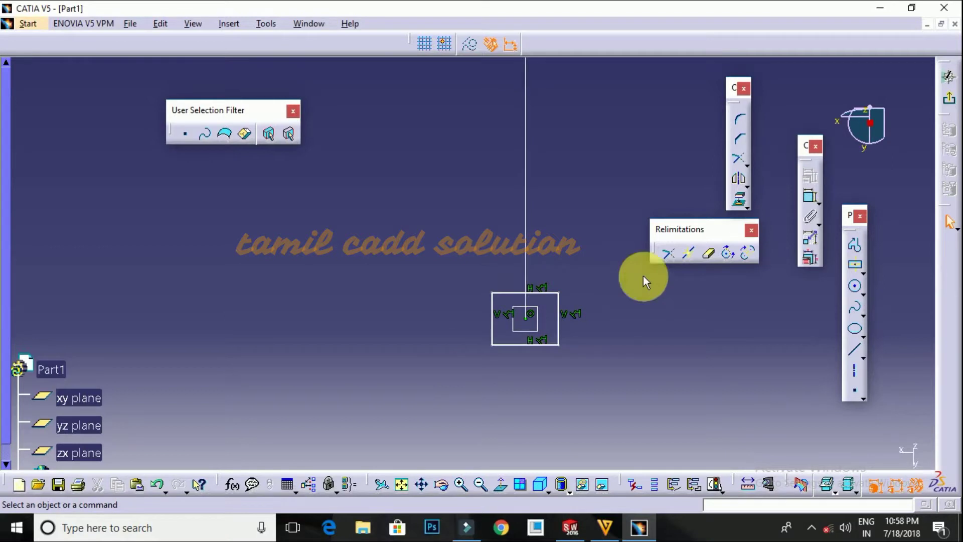
pyautogui.click(945, 110)
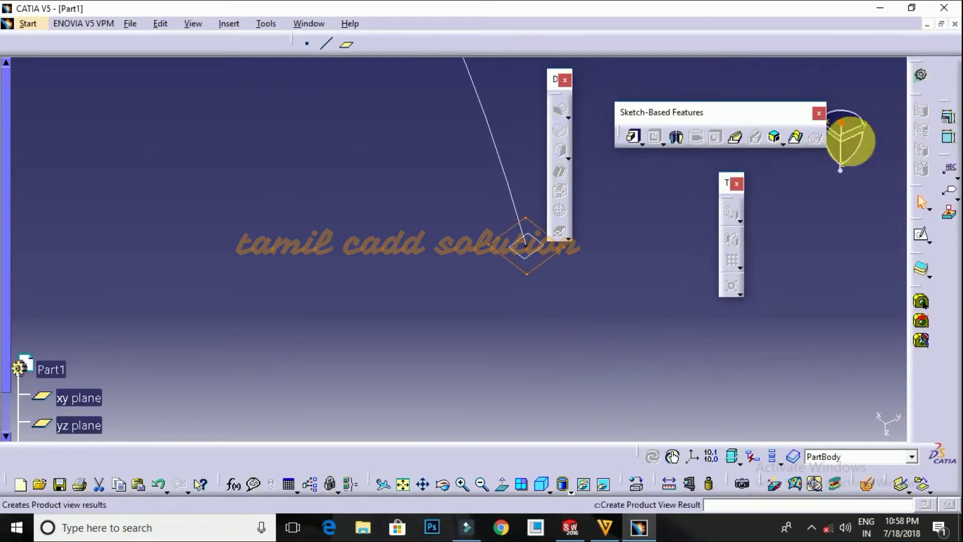
# Define a rib with the rectangle sketch as profile, the spline as center curve and Keep angle profile control, and preview it.
pyautogui.moveTo(387, 361)
pyautogui.mouseDown(button='middle')
pyautogui.moveTo(411, 435)
pyautogui.moveTo(471, 385)
pyautogui.mouseUp(button='middle')
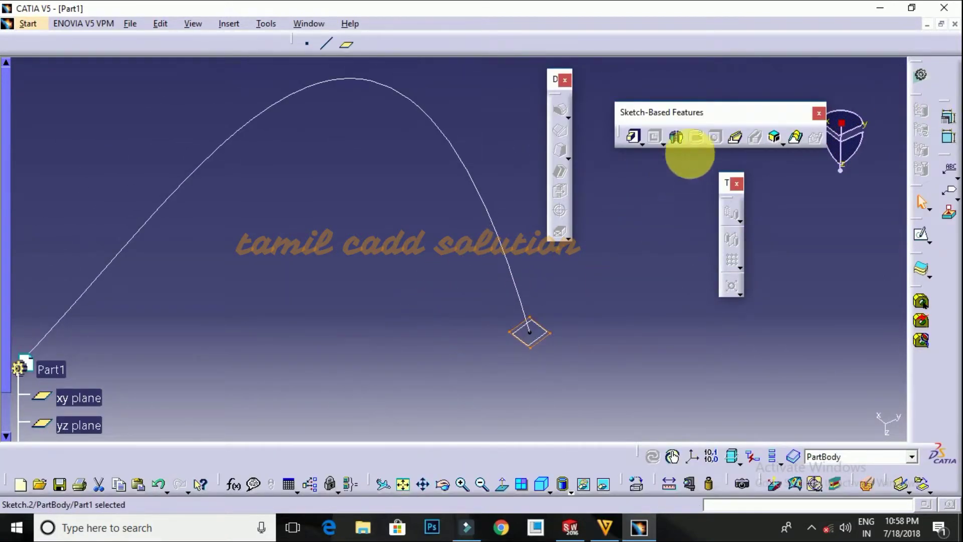
pyautogui.click(735, 137)
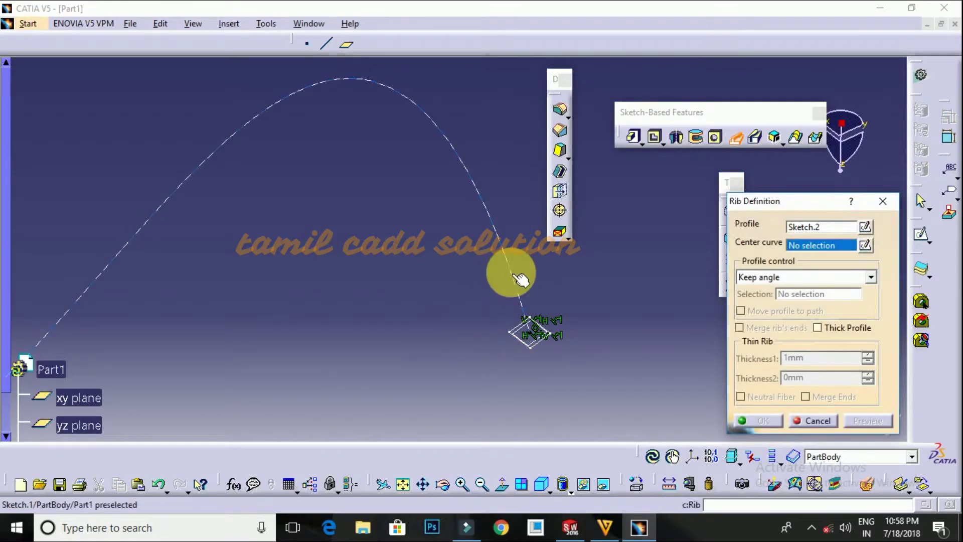
pyautogui.click(517, 277)
pyautogui.moveTo(446, 290)
pyautogui.mouseDown(button='middle')
pyautogui.moveTo(447, 394)
pyautogui.moveTo(450, 329)
pyautogui.moveTo(366, 307)
pyautogui.moveTo(290, 333)
pyautogui.moveTo(490, 290)
pyautogui.moveTo(388, 73)
pyautogui.moveTo(371, 327)
pyautogui.moveTo(443, 161)
pyautogui.moveTo(540, 146)
pyautogui.moveTo(451, 257)
pyautogui.mouseUp(button='middle')
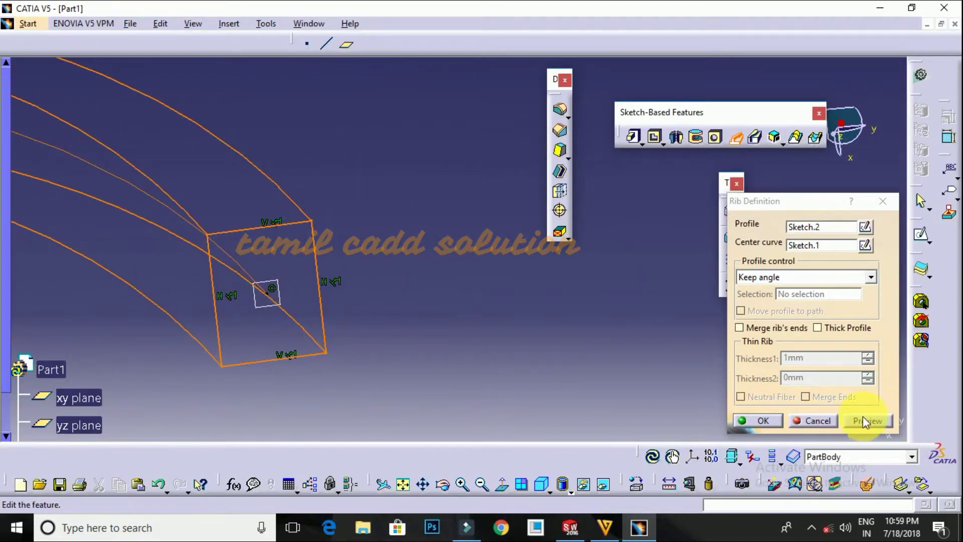
pyautogui.click(867, 420)
pyautogui.moveTo(333, 355); pyautogui.dragTo(489, 404, button='middle')
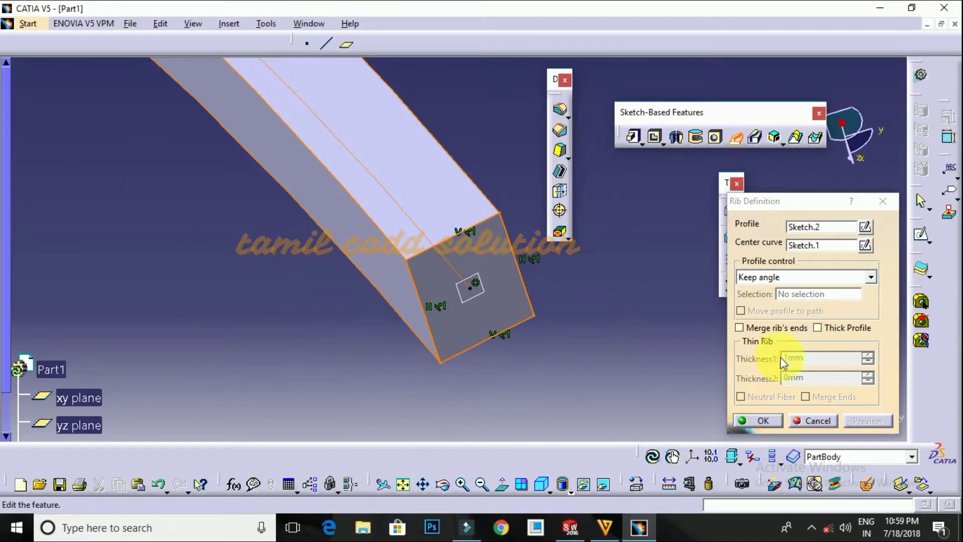
# Turn on Thick Profile for the rib, with Thickness1 at 1 mm and Thickness2 set to 1 mm.
pyautogui.click(818, 328)
pyautogui.moveTo(494, 382); pyautogui.dragTo(457, 385, button='middle')
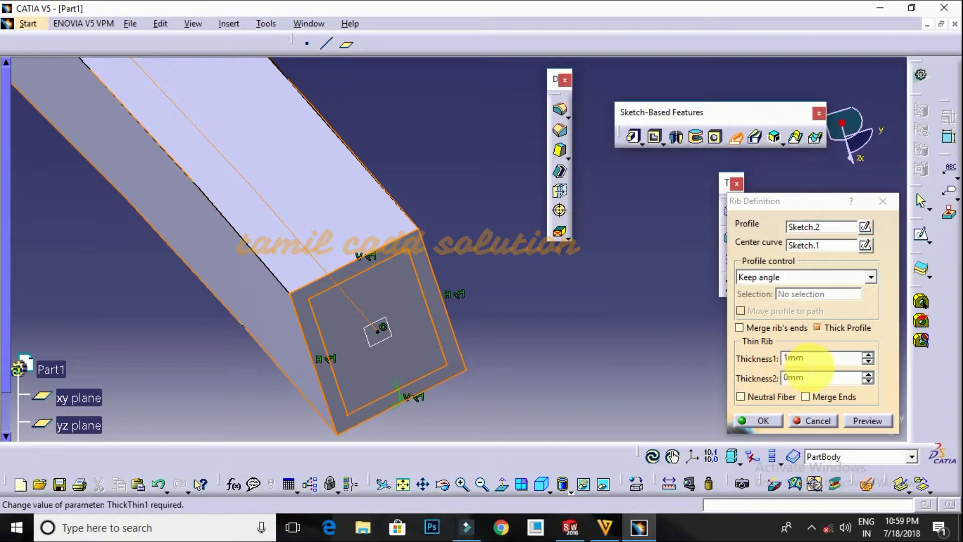
pyautogui.click(868, 354)
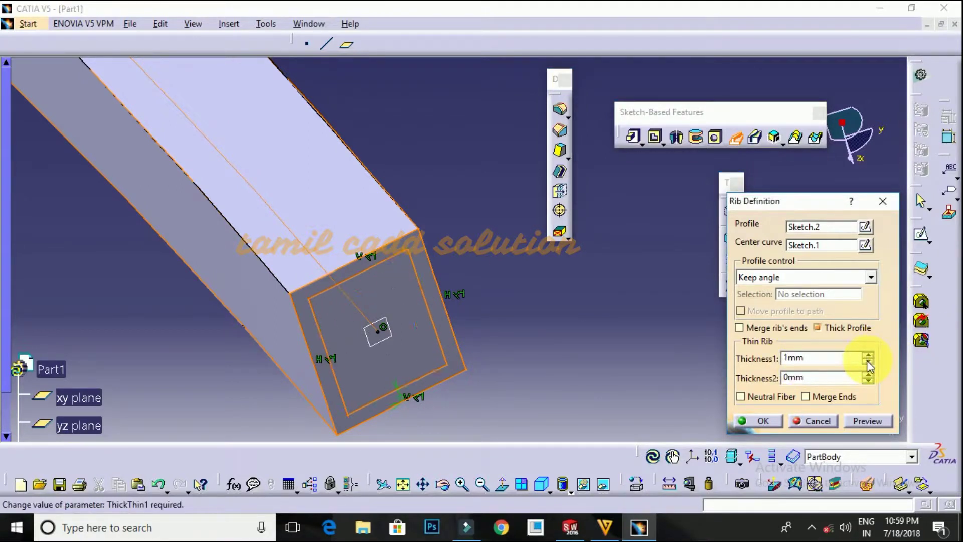
pyautogui.click(867, 374)
pyautogui.click(868, 374)
pyautogui.click(868, 380)
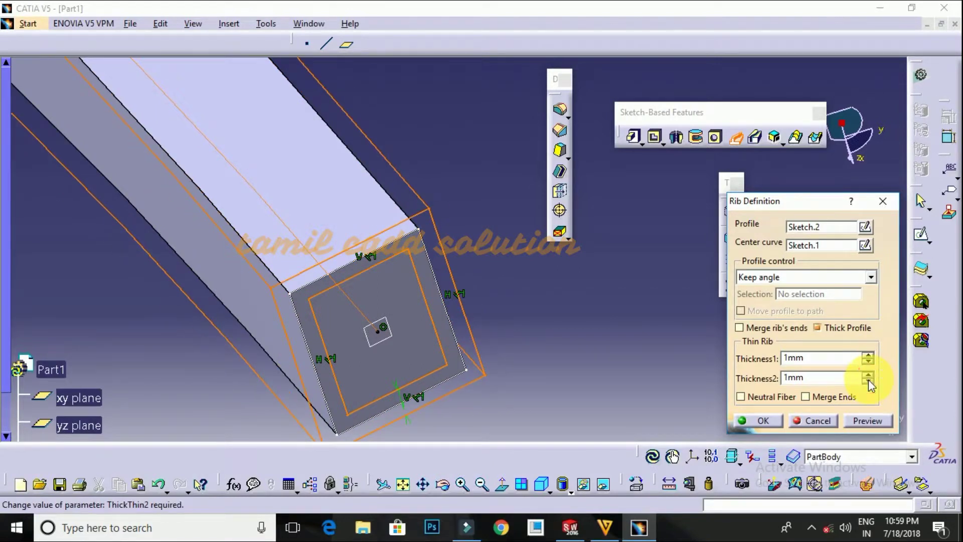
# Enable Neutral Fiber for the 1 mm thin wall, preview the rib and create it.
pyautogui.click(760, 397)
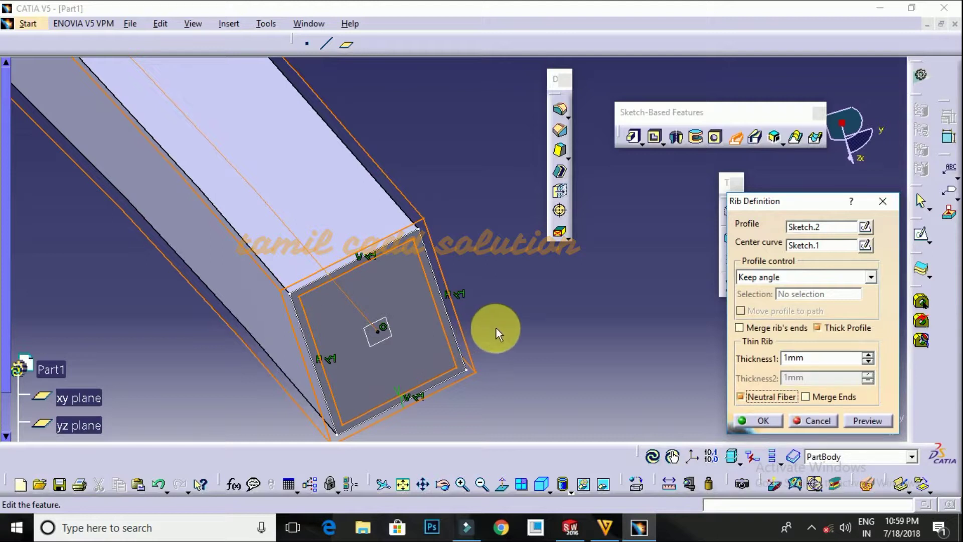
pyautogui.scroll(-2, 450, 300)
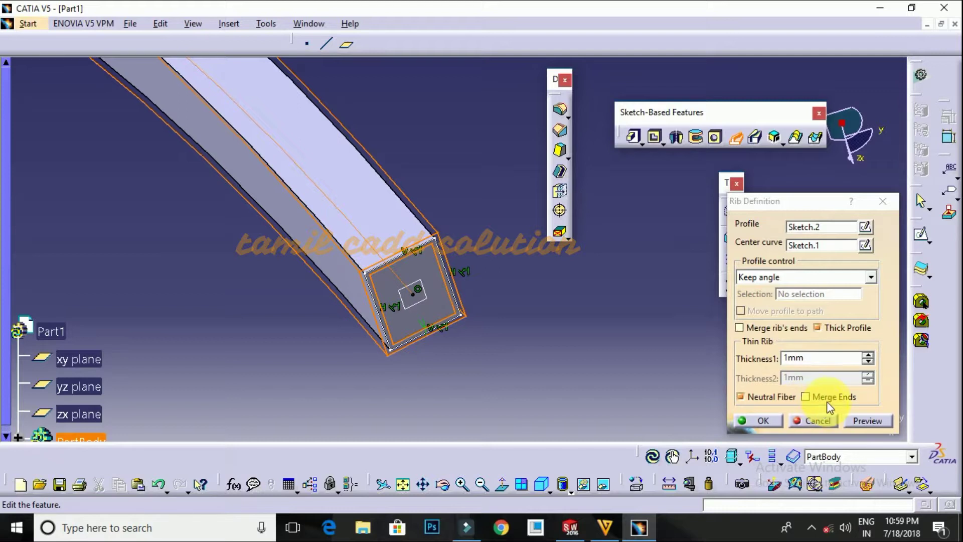
pyautogui.click(856, 421)
pyautogui.click(760, 420)
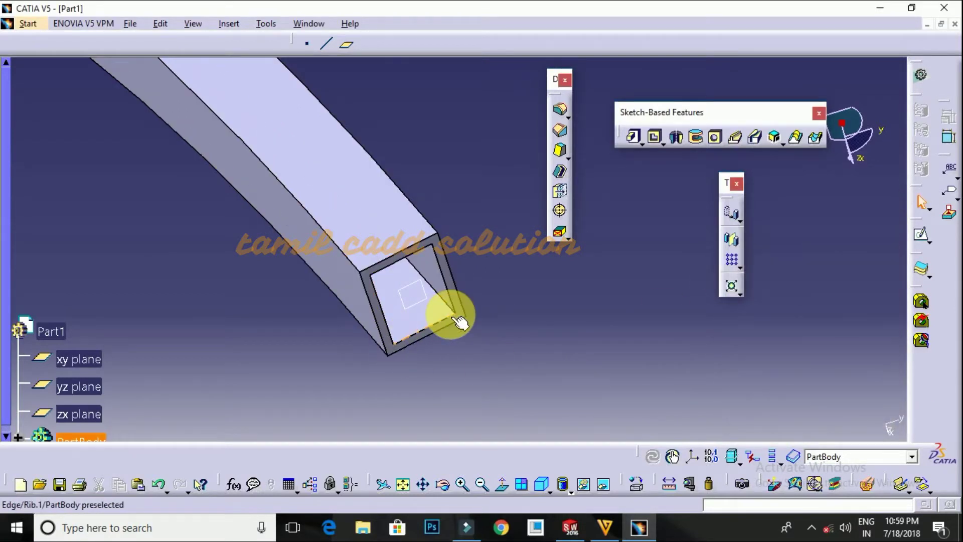
# View the whole hollow rib along the spline, and undo its creation.
pyautogui.moveTo(475, 320); pyautogui.dragTo(281, 328, button='middle')
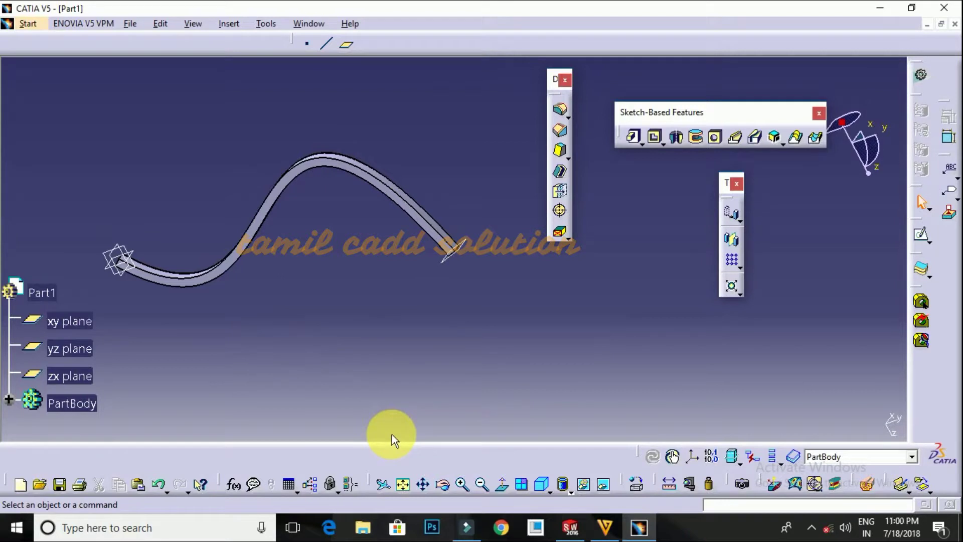
pyautogui.hotkey('ctrl', 'z')
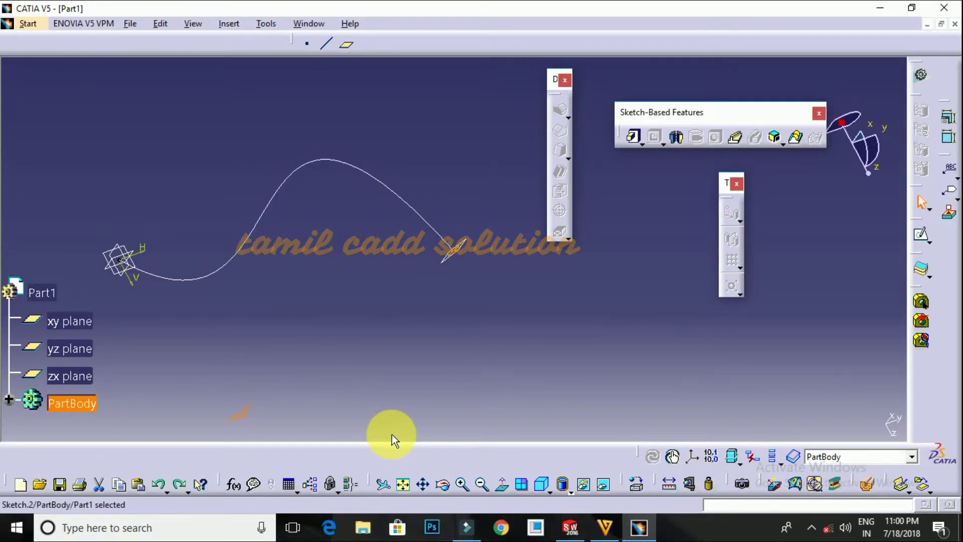
pyautogui.click(470, 390)
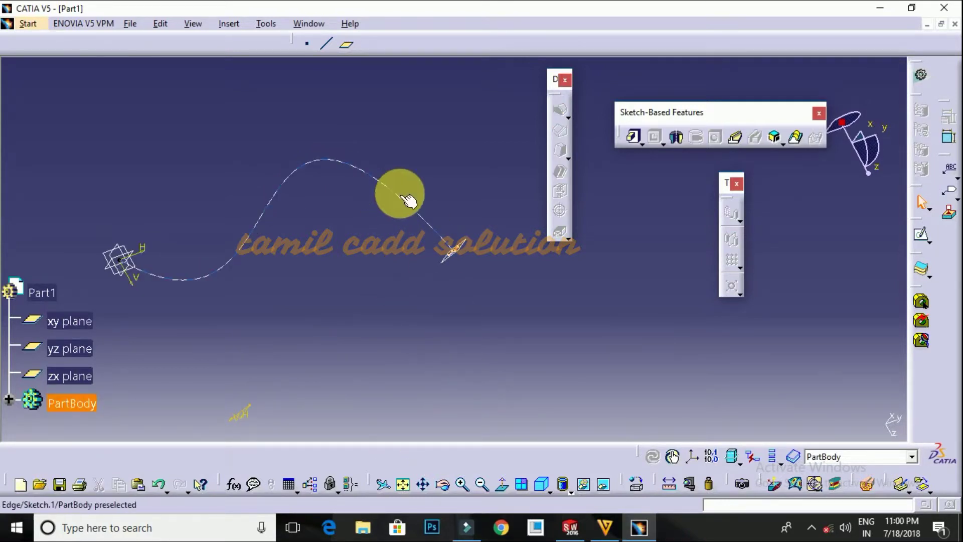
# Edit the spline sketch by moving its end point and a control point closer to the origin, and exit the sketch.
pyautogui.doubleClick(408, 201)
pyautogui.moveTo(408, 333); pyautogui.dragTo(407, 396, button='middle')
pyautogui.moveTo(464, 307); pyautogui.dragTo(403, 346)
pyautogui.moveTo(348, 321)
pyautogui.mouseDown()
pyautogui.moveTo(329, 327)
pyautogui.moveTo(341, 316)
pyautogui.mouseUp()
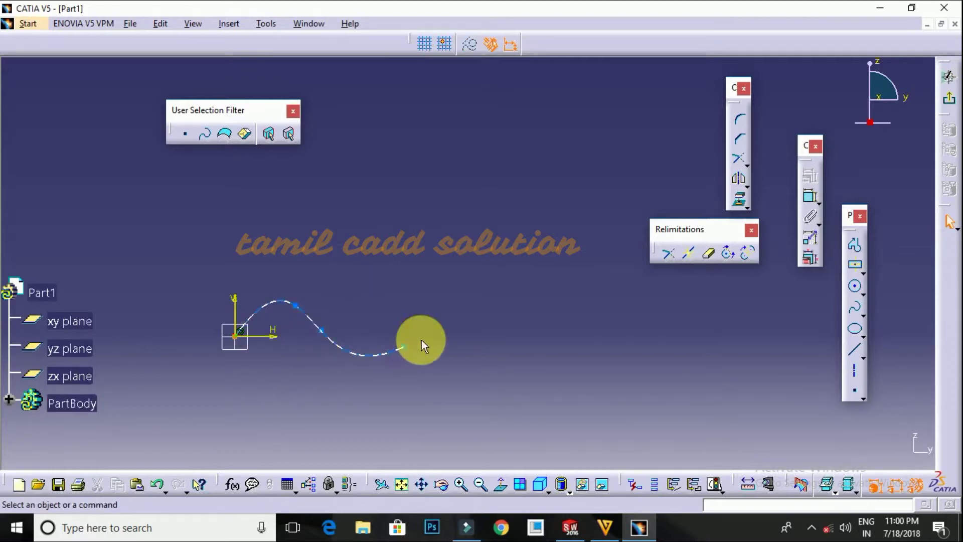
pyautogui.click(951, 103)
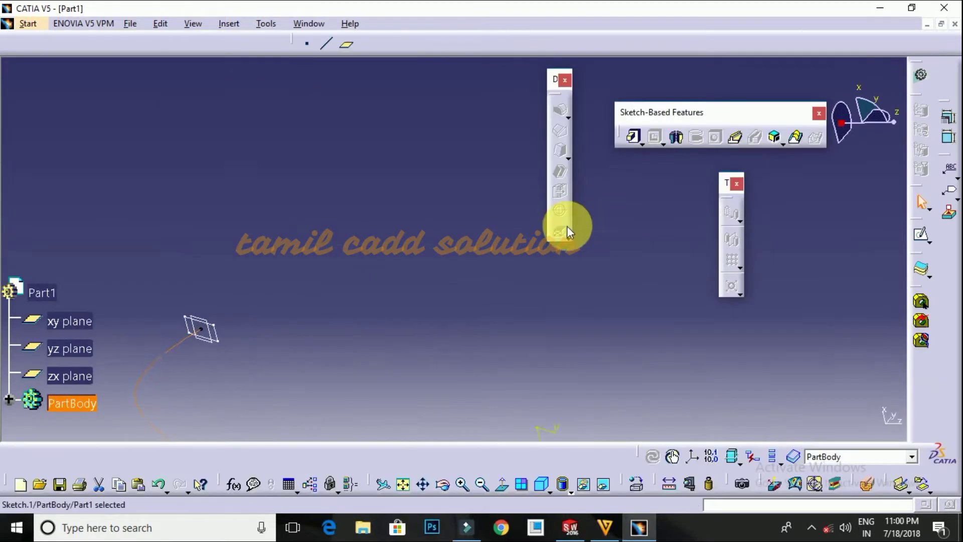
# Sketch a circle on the xy plane, centred on the V axis just below the origin, and exit the sketch.
pyautogui.click(502, 301)
pyautogui.moveTo(419, 219)
pyautogui.mouseDown(button='middle')
pyautogui.moveTo(462, 327)
pyautogui.moveTo(366, 228)
pyautogui.moveTo(352, 381)
pyautogui.moveTo(346, 241)
pyautogui.moveTo(262, 359)
pyautogui.moveTo(259, 301)
pyautogui.moveTo(365, 258)
pyautogui.mouseUp(button='middle')
pyautogui.click(293, 304)
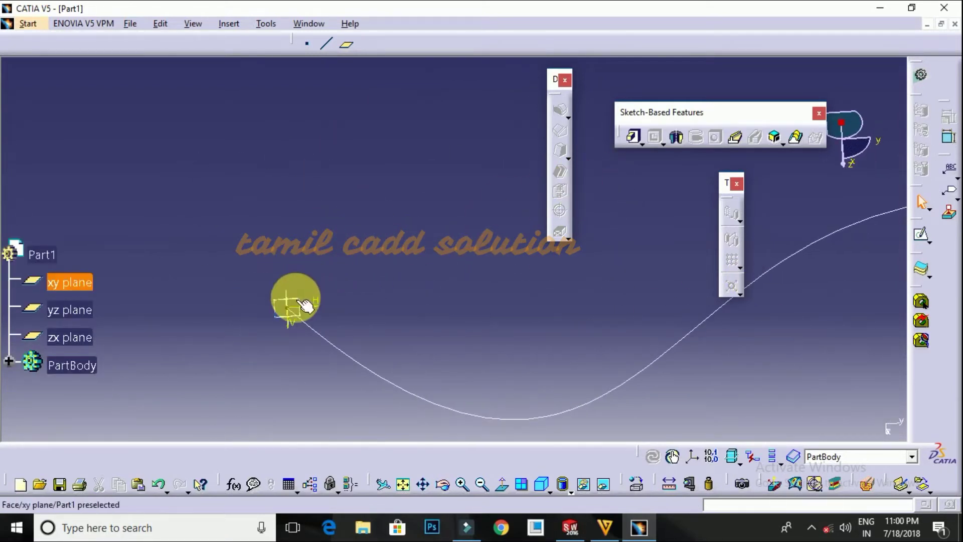
pyautogui.click(923, 236)
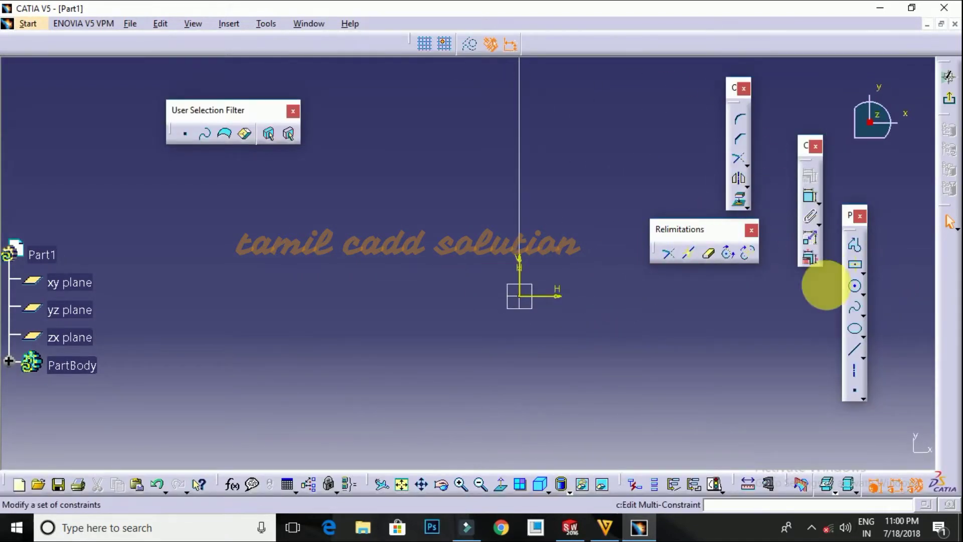
pyautogui.click(856, 287)
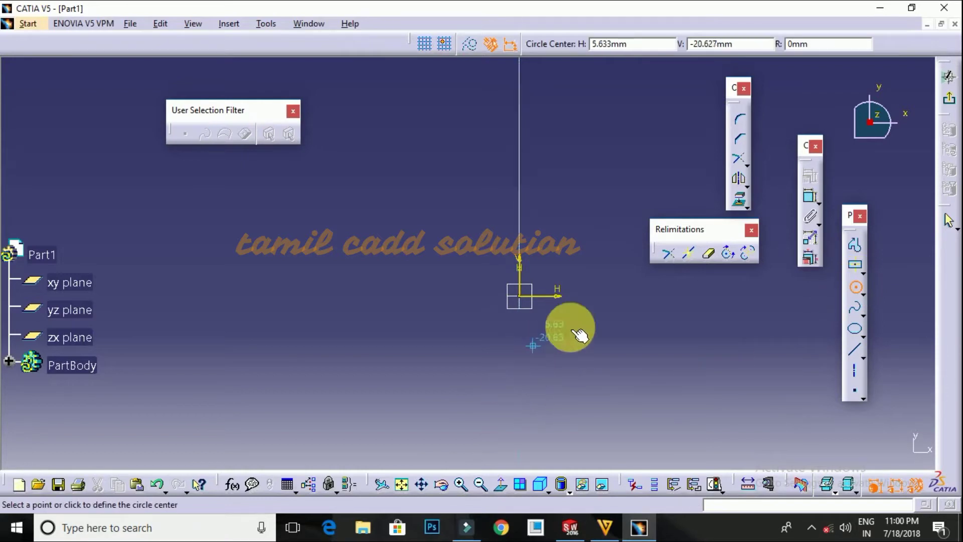
pyautogui.click(520, 357)
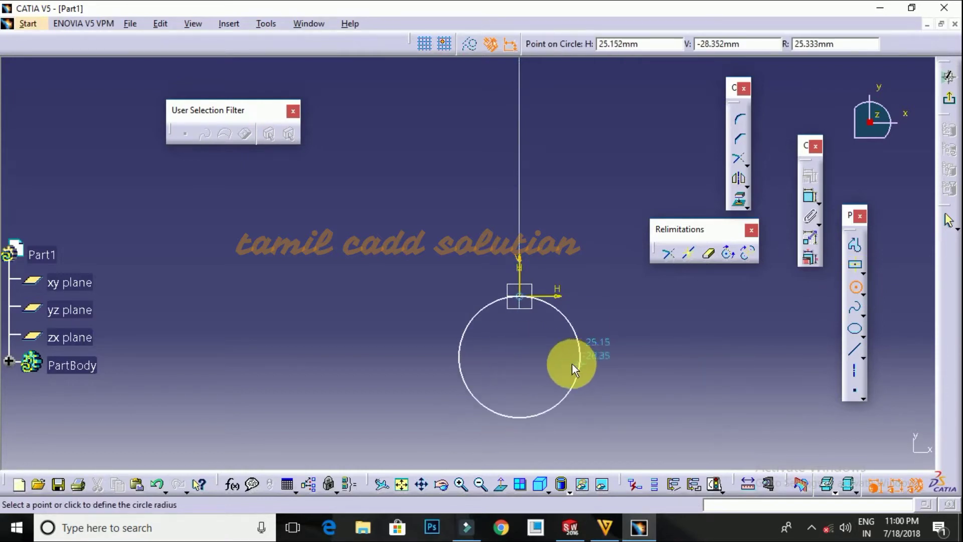
pyautogui.click(565, 360)
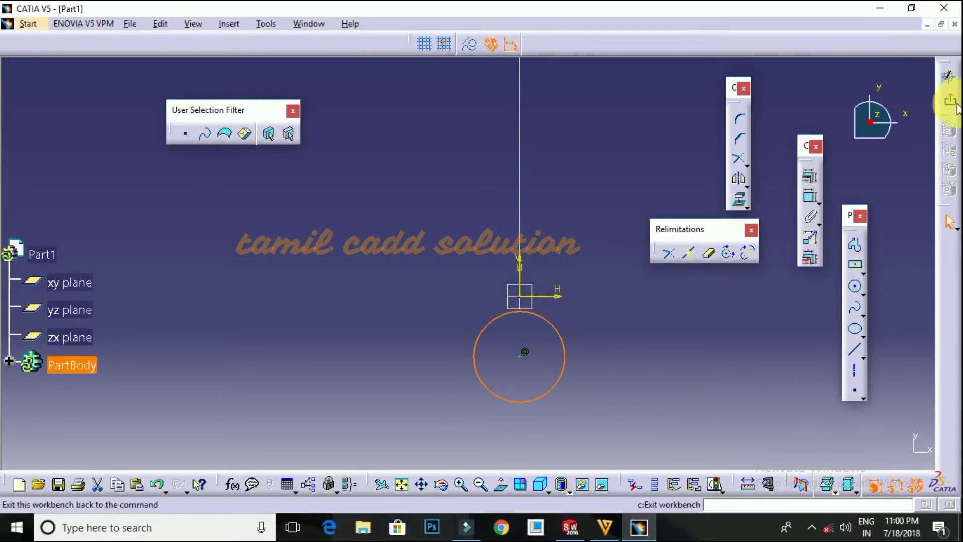
pyautogui.click(948, 76)
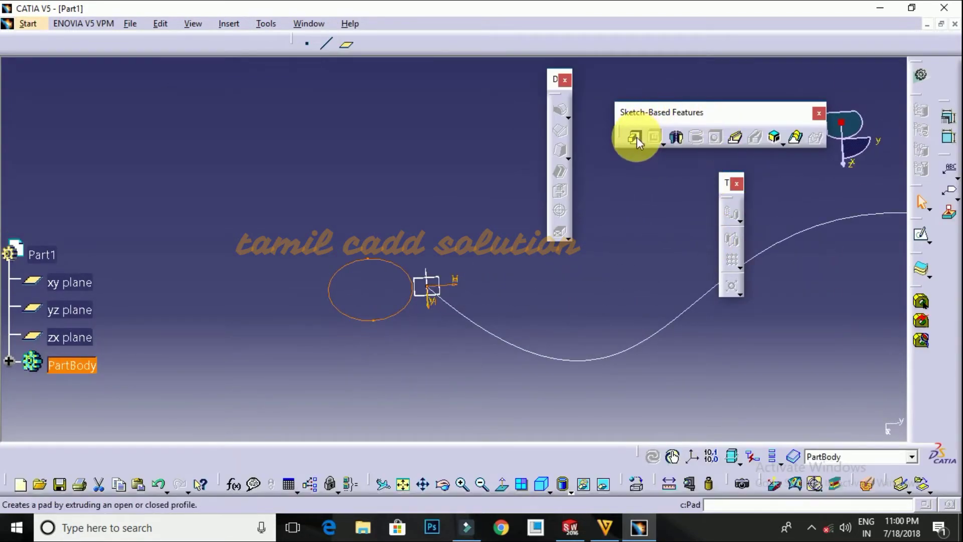
# Pad the circle in both directions from its sketch plane by stretching both limits into a long cylinder.
pyautogui.click(635, 141)
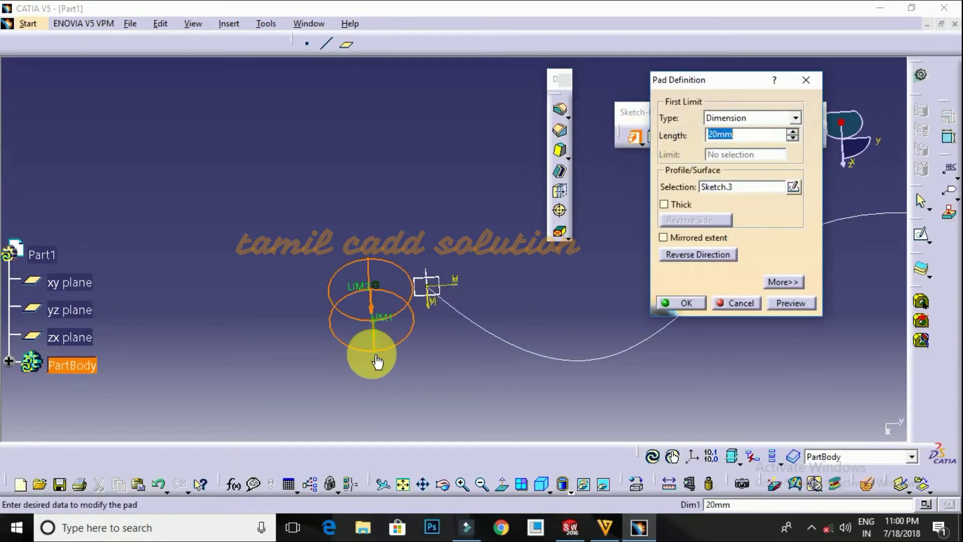
pyautogui.moveTo(368, 291); pyautogui.dragTo(365, 115)
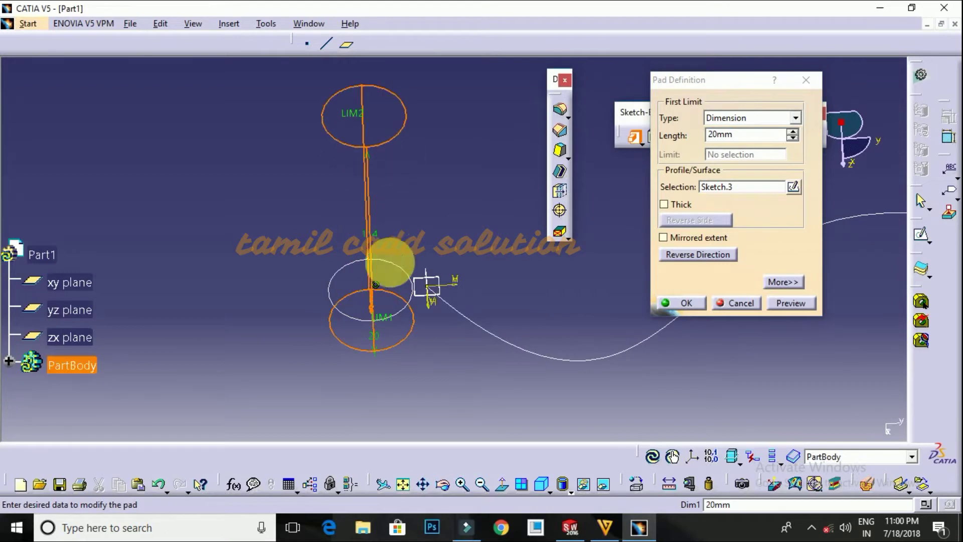
pyautogui.moveTo(394, 325); pyautogui.dragTo(370, 318, button='middle')
pyautogui.moveTo(387, 285); pyautogui.dragTo(250, 417)
pyautogui.click(686, 304)
pyautogui.moveTo(624, 301)
pyautogui.mouseDown(button='middle')
pyautogui.moveTo(557, 301)
pyautogui.moveTo(617, 359)
pyautogui.moveTo(851, 204)
pyautogui.moveTo(537, 318)
pyautogui.mouseUp(button='middle')
# Sketch a centred rectangle about 121 mm wide and 79 mm high on the xy plane, beyond the spline's far end, and exit the sketch.
pyautogui.click(450, 242)
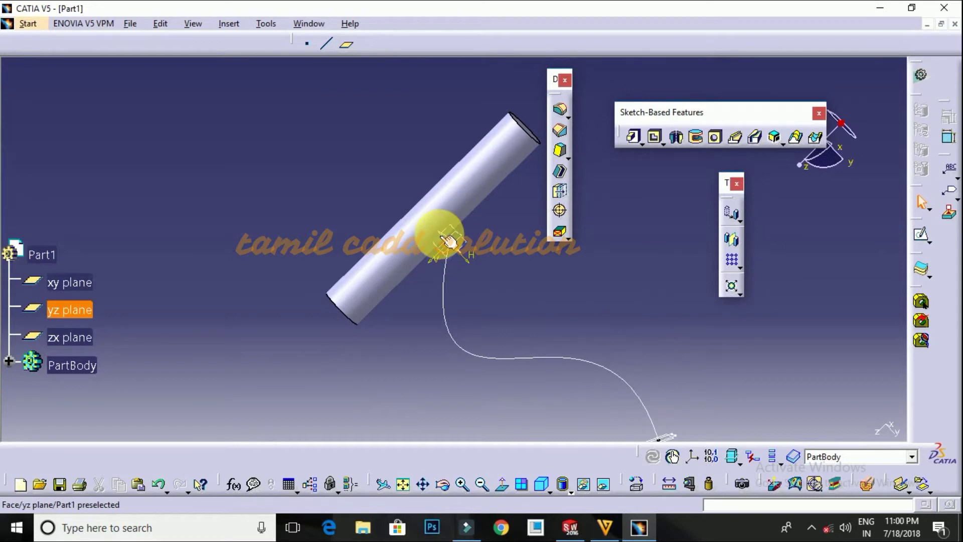
pyautogui.moveTo(447, 236)
pyautogui.mouseDown(button='middle')
pyautogui.moveTo(397, 295)
pyautogui.moveTo(477, 209)
pyautogui.moveTo(516, 208)
pyautogui.moveTo(477, 221)
pyautogui.mouseUp(button='middle')
pyautogui.click(477, 221)
pyautogui.click(483, 222)
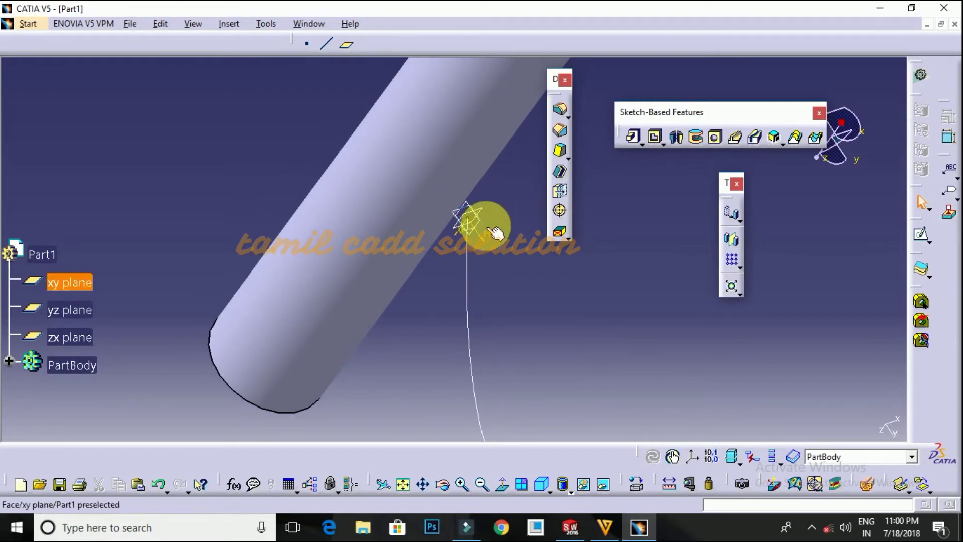
pyautogui.click(920, 234)
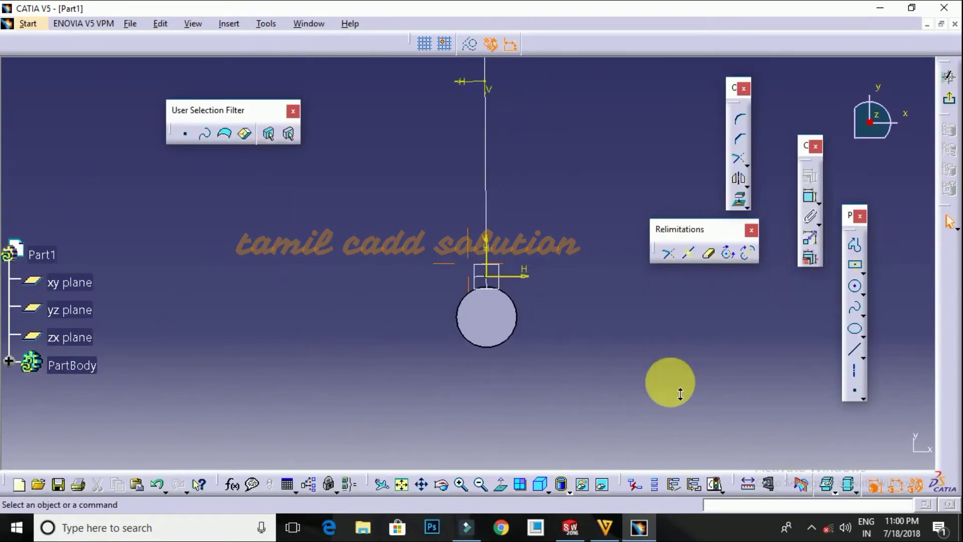
pyautogui.moveTo(681, 394)
pyautogui.mouseDown(button='middle')
pyautogui.moveTo(589, 396)
pyautogui.moveTo(546, 222)
pyautogui.moveTo(537, 266)
pyautogui.mouseUp(button='middle')
pyautogui.click(500, 485)
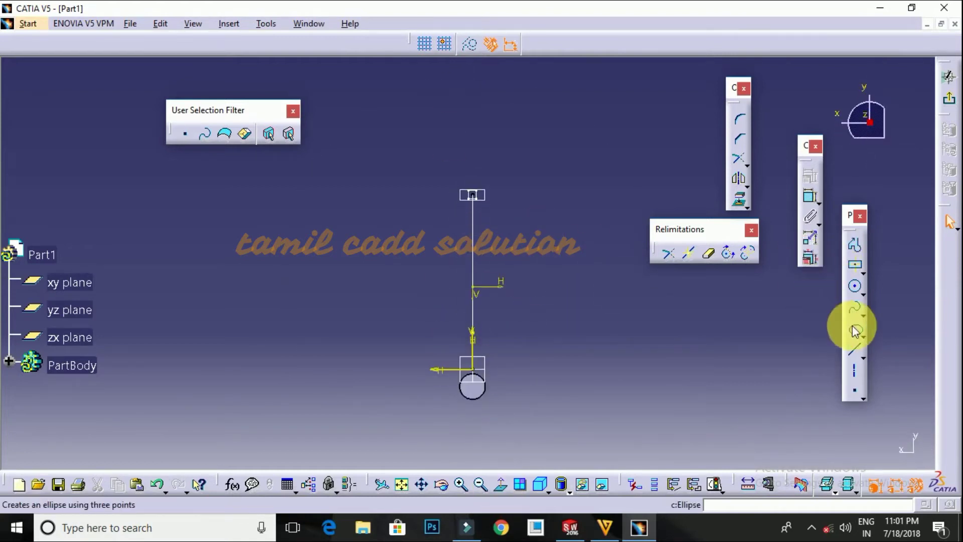
pyautogui.click(858, 269)
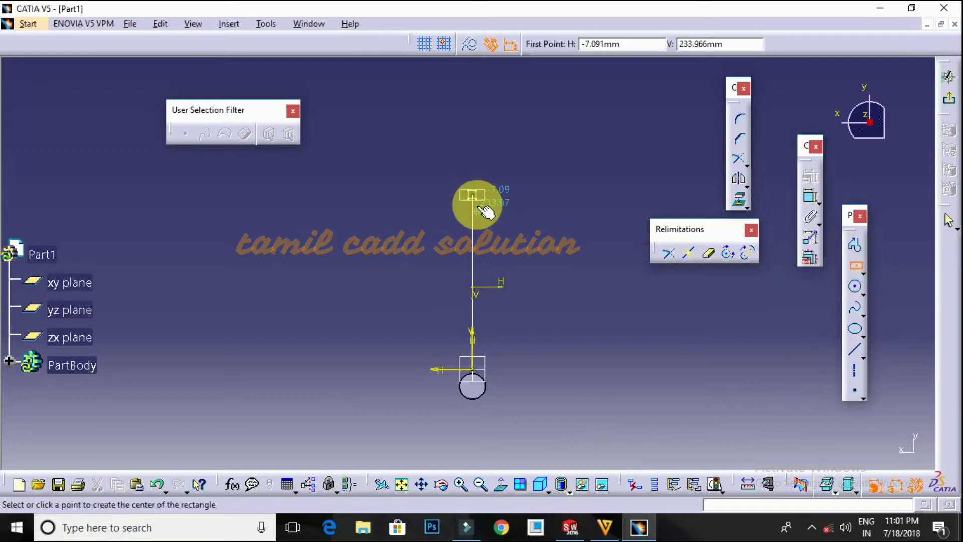
pyautogui.click(472, 149)
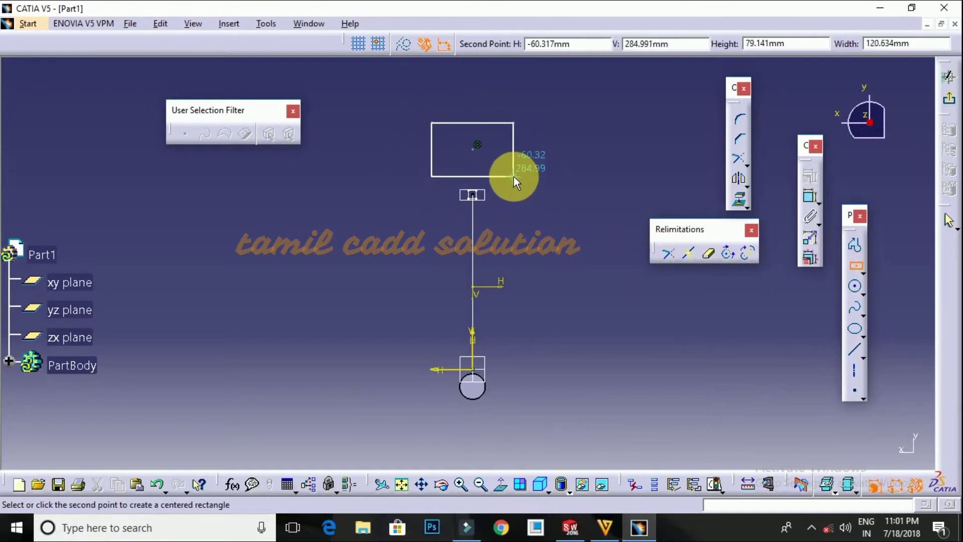
pyautogui.click(514, 177)
pyautogui.click(948, 78)
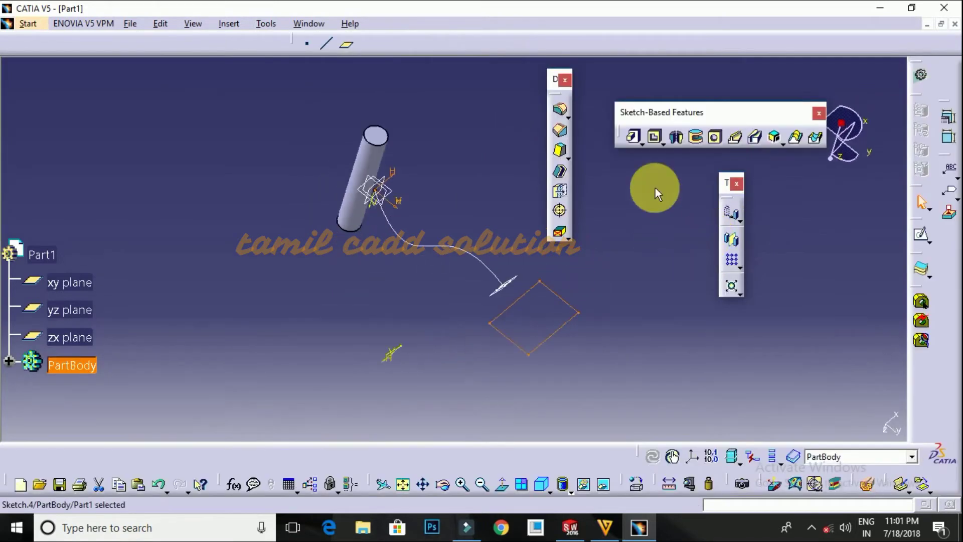
# Pad the rectangle in both directions into a long block, with the first limit at 217 mm.
pyautogui.click(635, 138)
pyautogui.moveTo(504, 339); pyautogui.dragTo(655, 247)
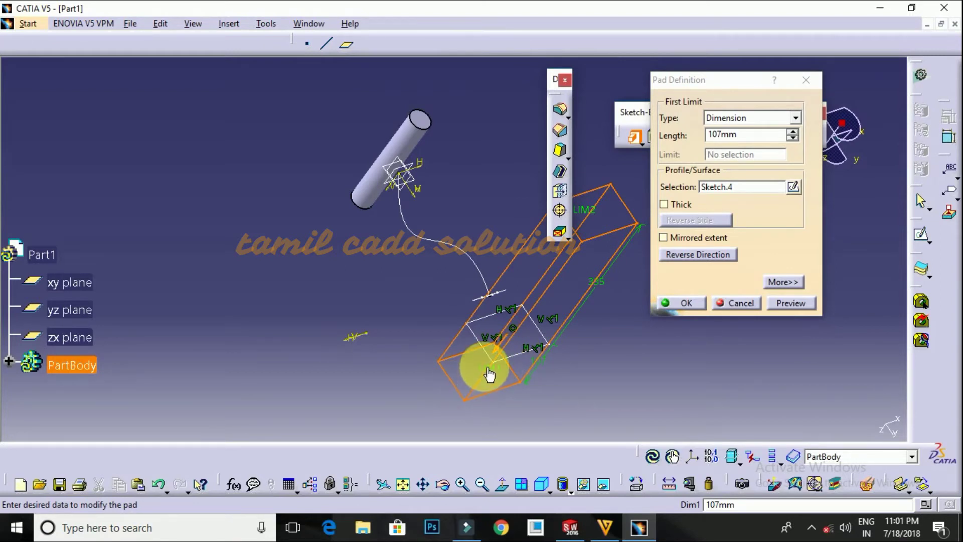
pyautogui.moveTo(489, 373); pyautogui.dragTo(446, 404)
pyautogui.click(683, 303)
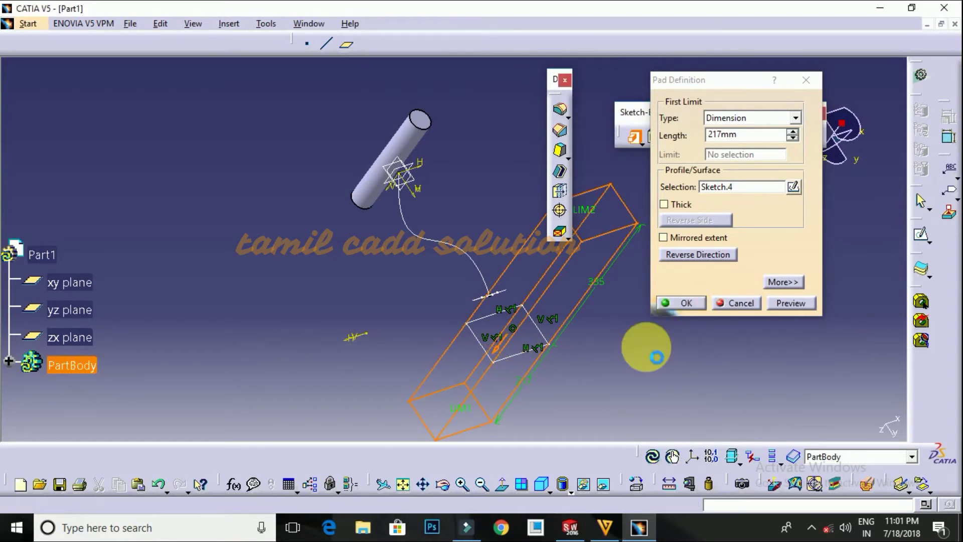
pyautogui.moveTo(498, 366); pyautogui.dragTo(640, 281, button='middle')
pyautogui.moveTo(413, 312); pyautogui.dragTo(342, 326, button='middle')
# Define a rib from the small rectangular profile at the block along the spline, with Thick Profile and Merge Ends enabled.
pyautogui.click(651, 155)
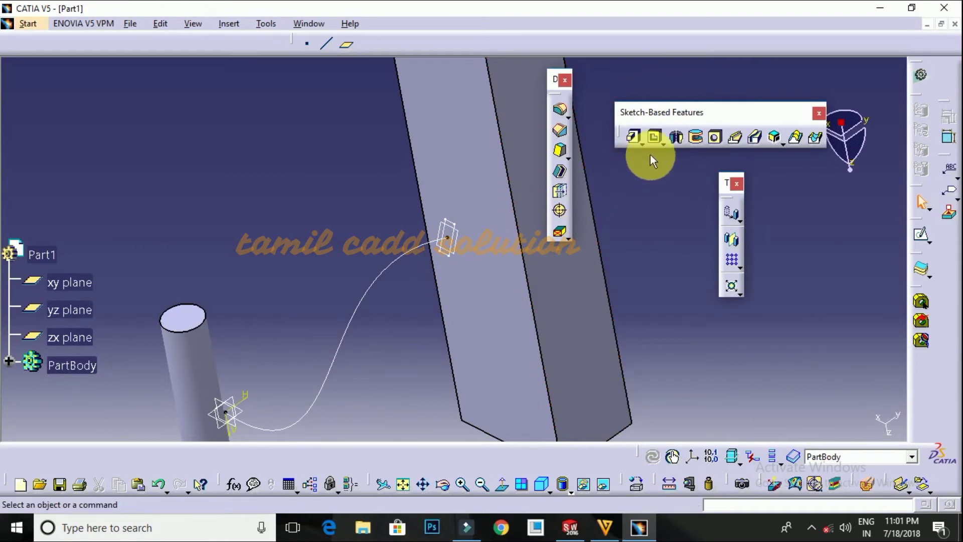
pyautogui.click(736, 138)
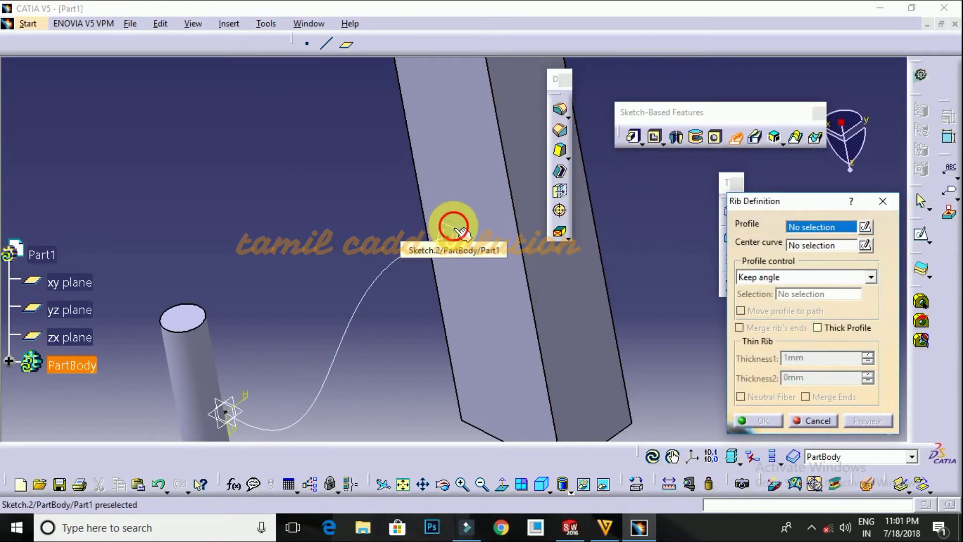
pyautogui.click(448, 234)
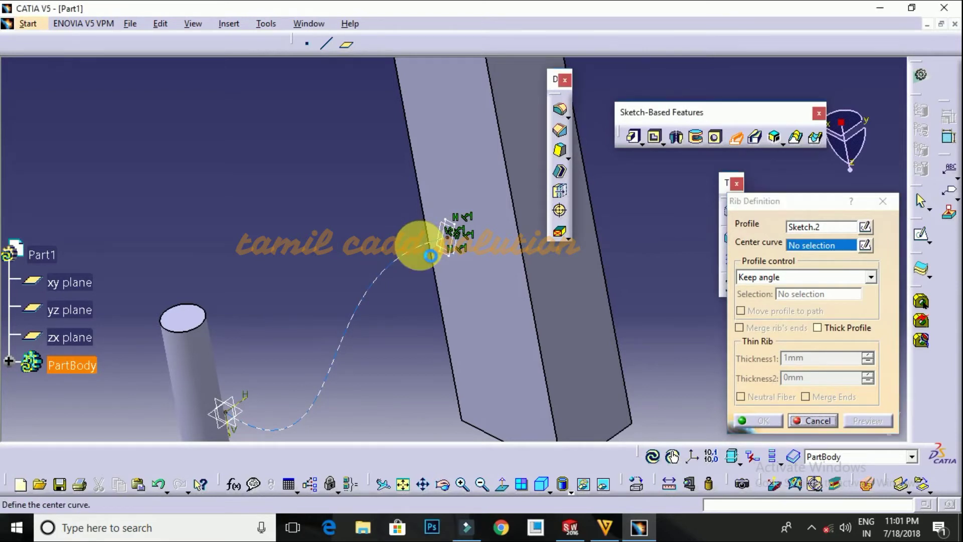
pyautogui.click(427, 248)
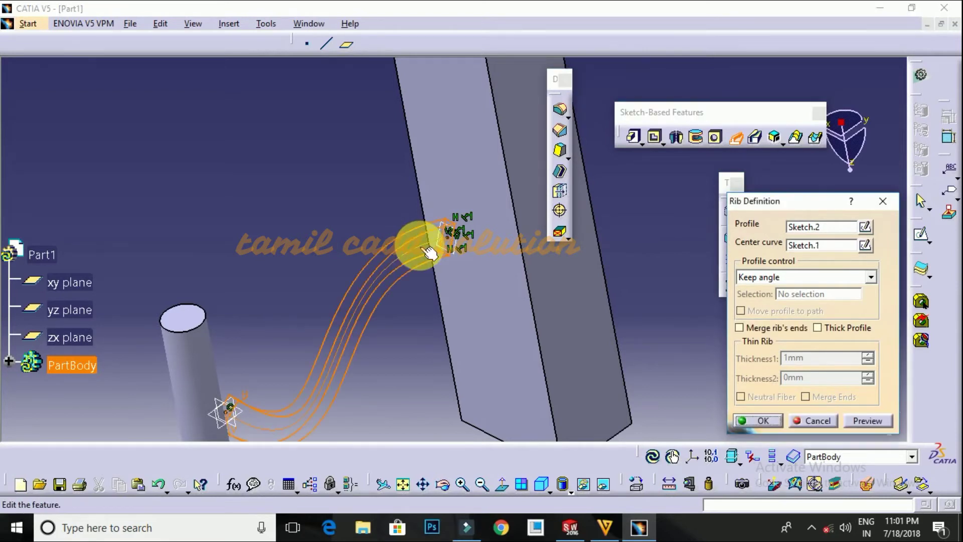
pyautogui.click(817, 327)
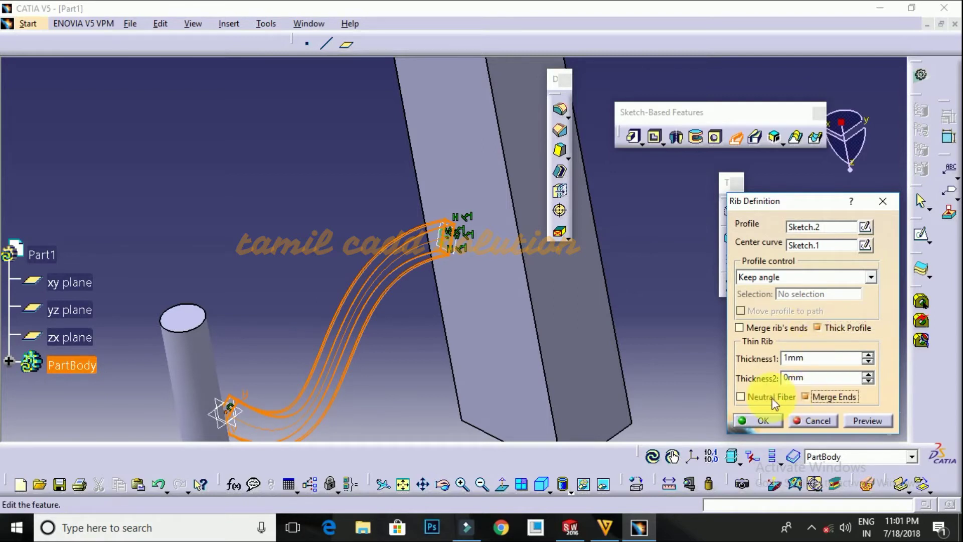
pyautogui.moveTo(495, 340); pyautogui.dragTo(452, 331, button='middle')
pyautogui.moveTo(501, 210); pyautogui.dragTo(458, 312, button='middle')
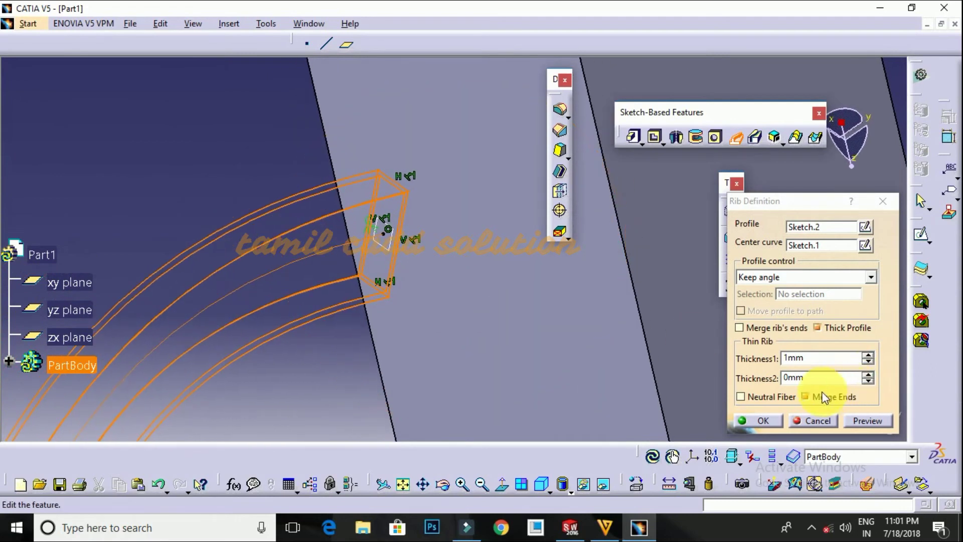
# Set Thickness1 to 3 mm with Neutral Fiber and Merge Ends enabled, and preview the thin rib.
pyautogui.click(869, 357)
pyautogui.click(868, 357)
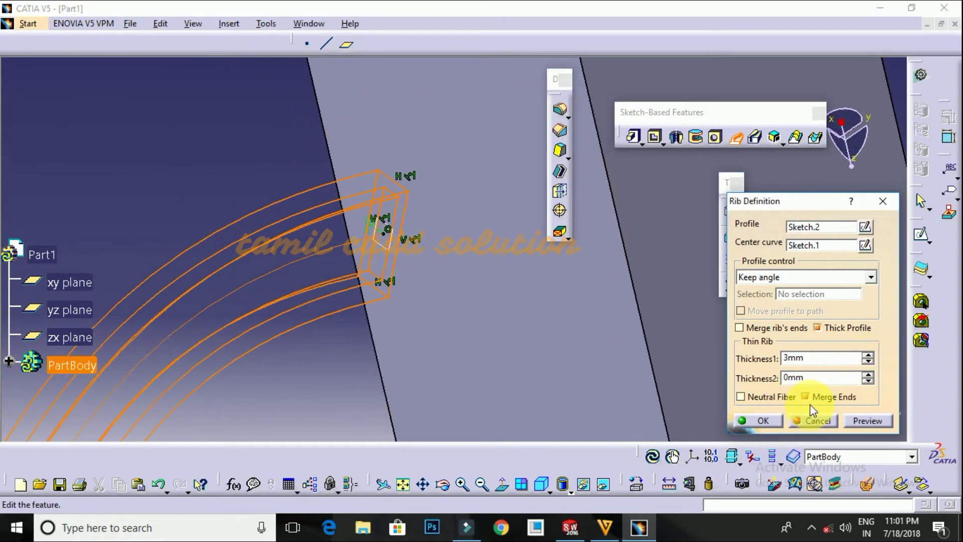
pyautogui.click(741, 396)
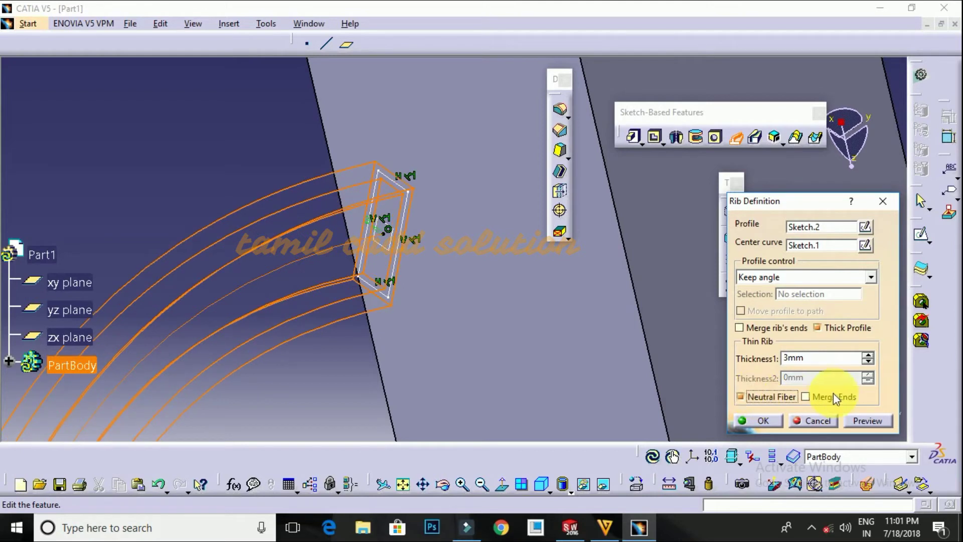
pyautogui.click(805, 397)
pyautogui.moveTo(566, 327); pyautogui.dragTo(490, 327, button='middle')
pyautogui.click(864, 416)
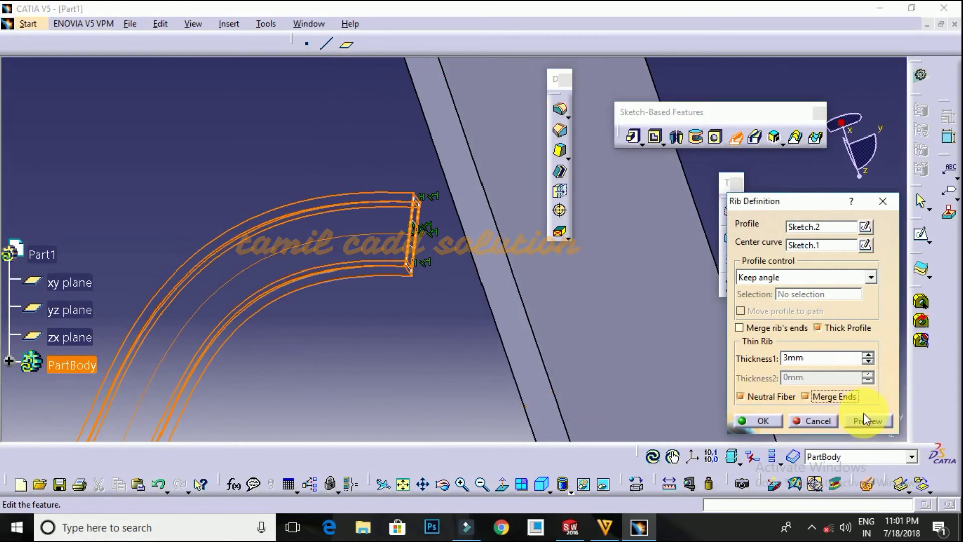
pyautogui.click(864, 417)
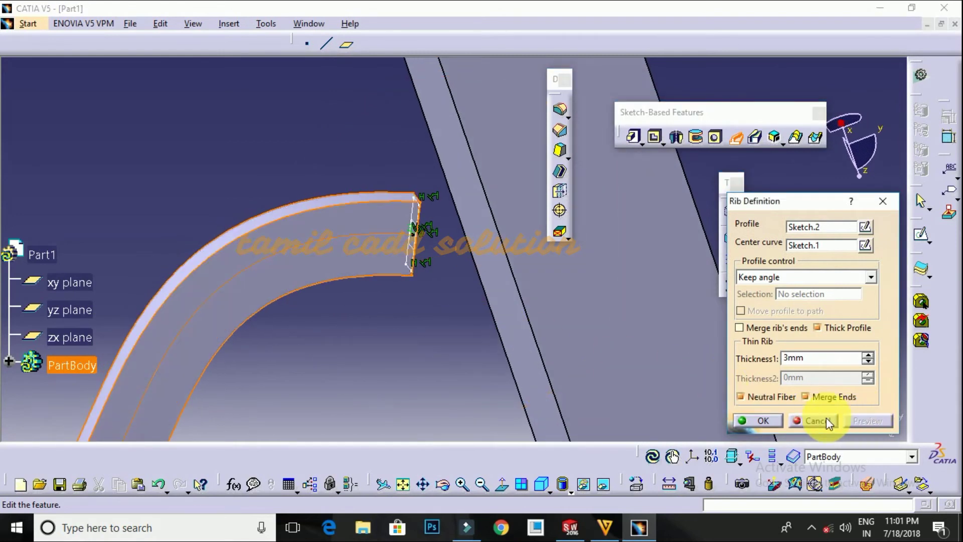
# Enable Merge rib's ends so the rib extends to the block and the cylinder, and create it.
pyautogui.click(759, 335)
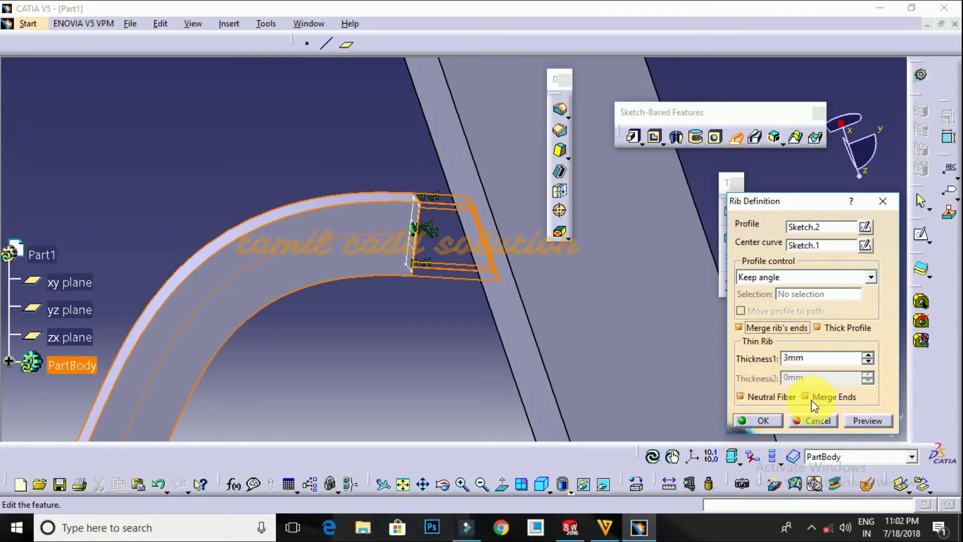
pyautogui.moveTo(430, 286); pyautogui.dragTo(452, 251, button='middle')
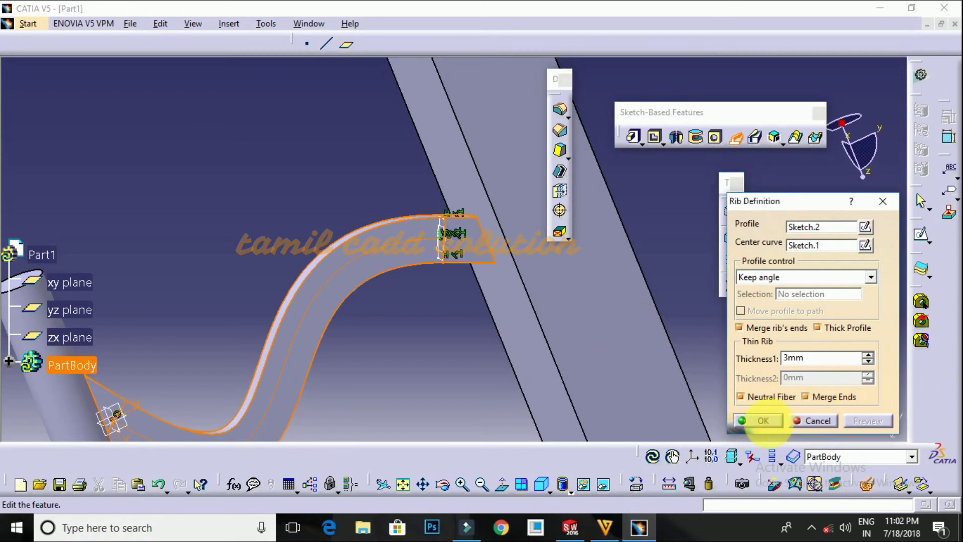
pyautogui.click(760, 420)
pyautogui.moveTo(756, 341); pyautogui.dragTo(661, 284, button='middle')
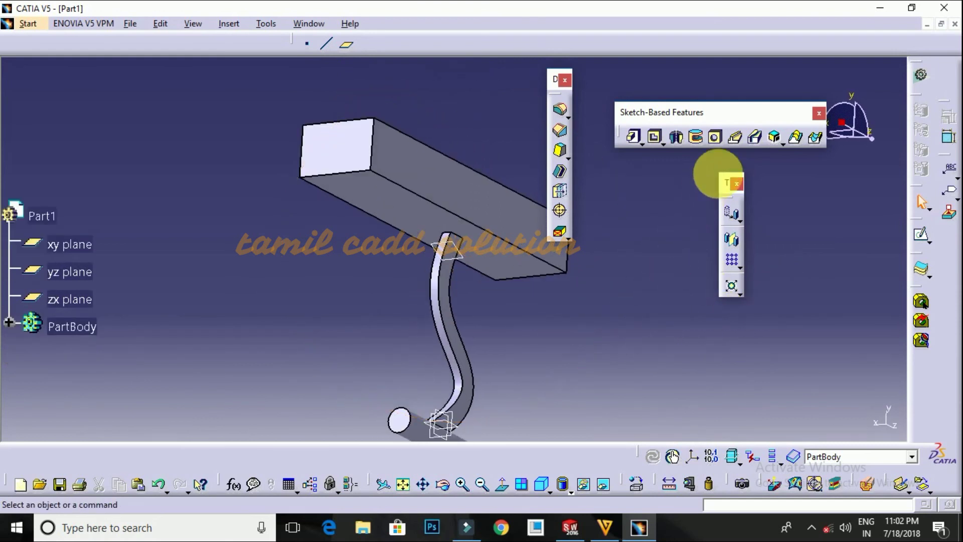
# Open a new rib definition with the model turned to show the block, rib and cylinder.
pyautogui.click(735, 137)
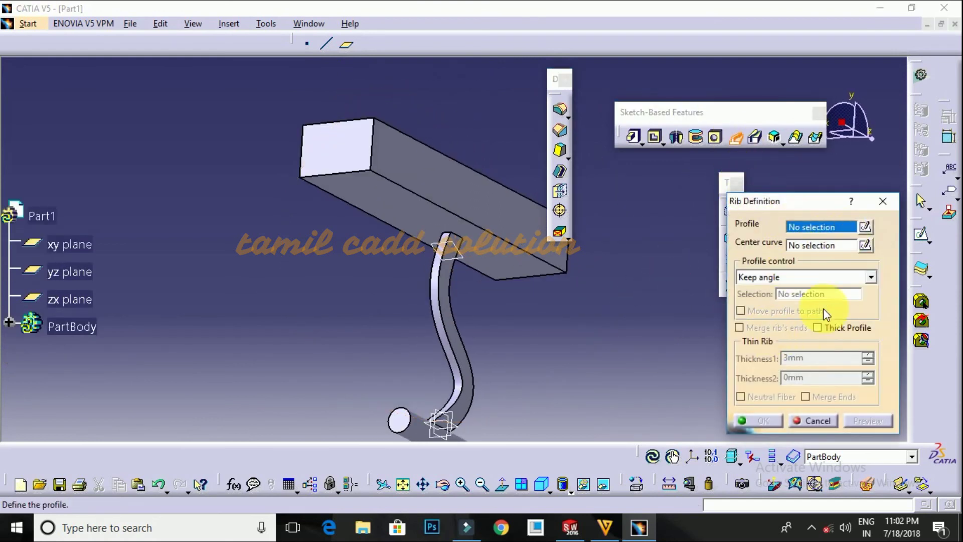
pyautogui.moveTo(540, 365); pyautogui.dragTo(456, 345, button='middle')
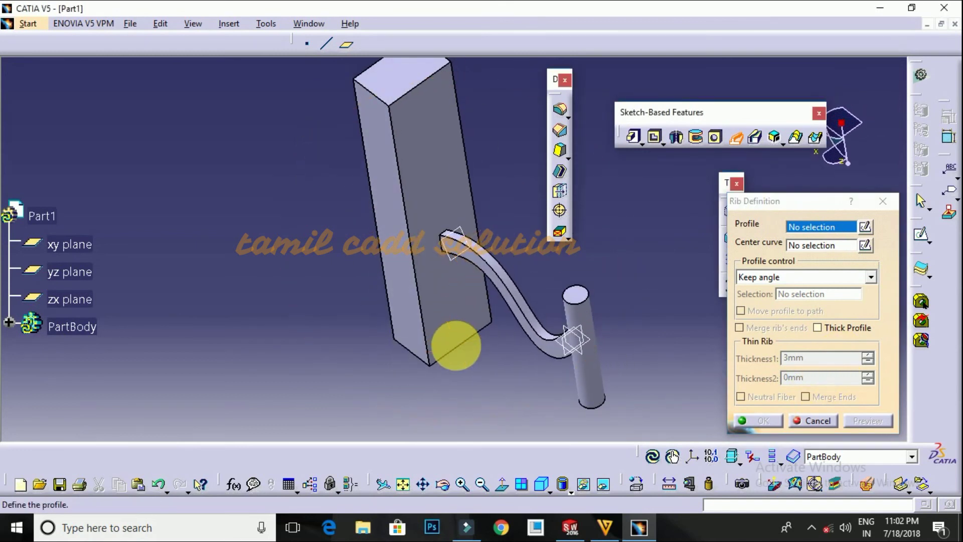